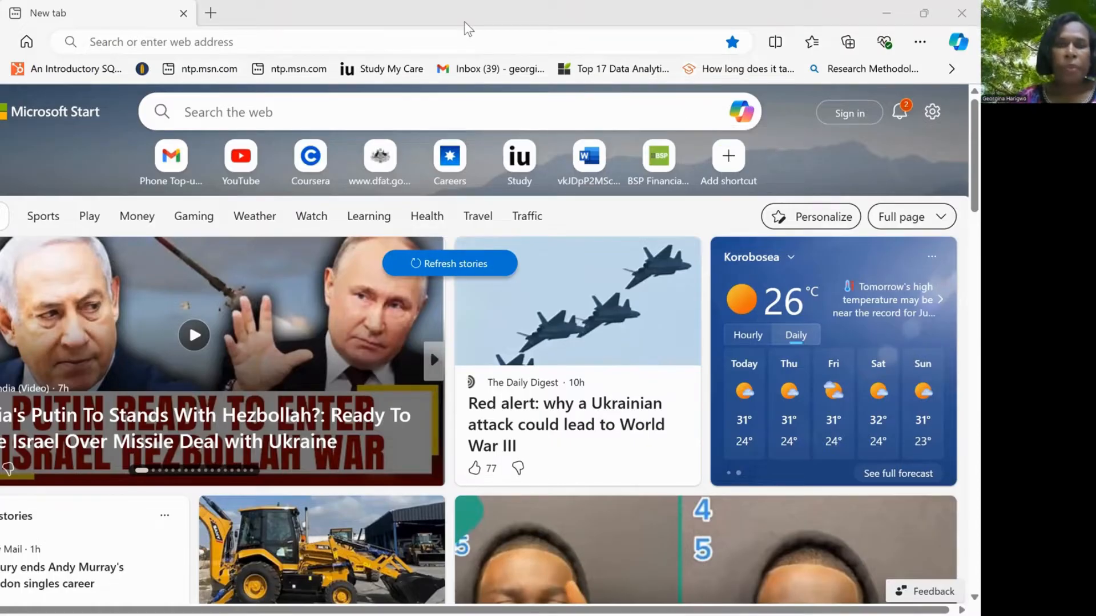
Step: Search the web for "Immigrations Australia"
left_click(238, 114)
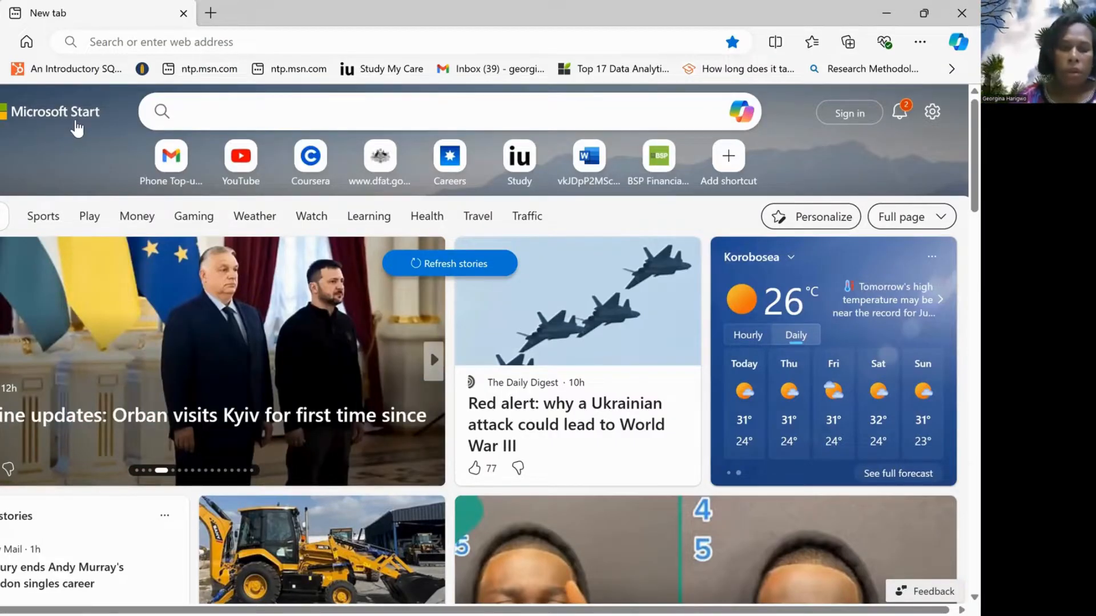
type("I")
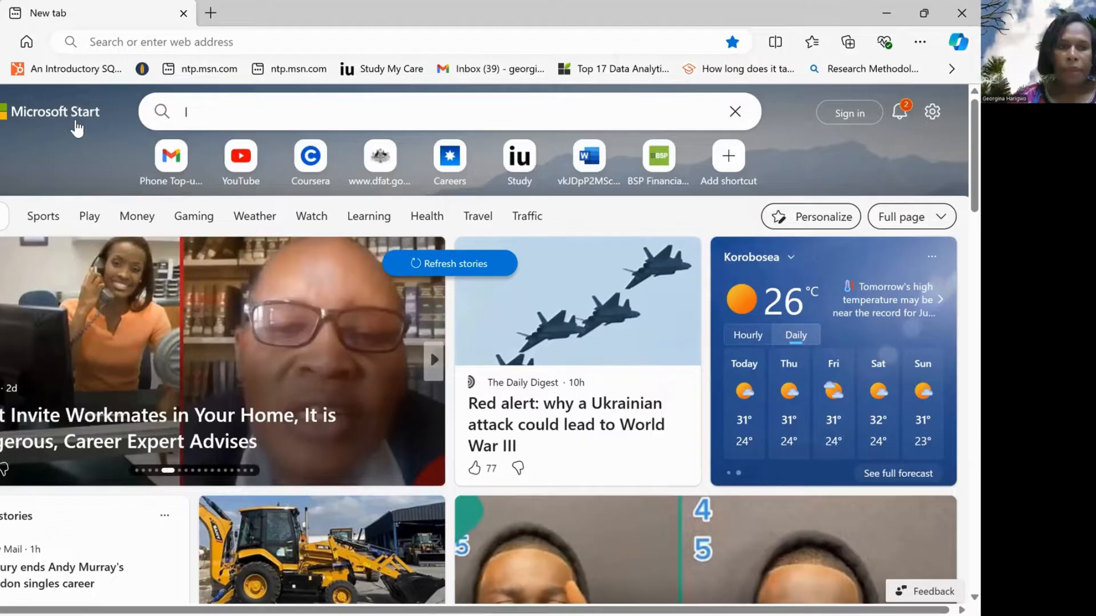
type("mmi")
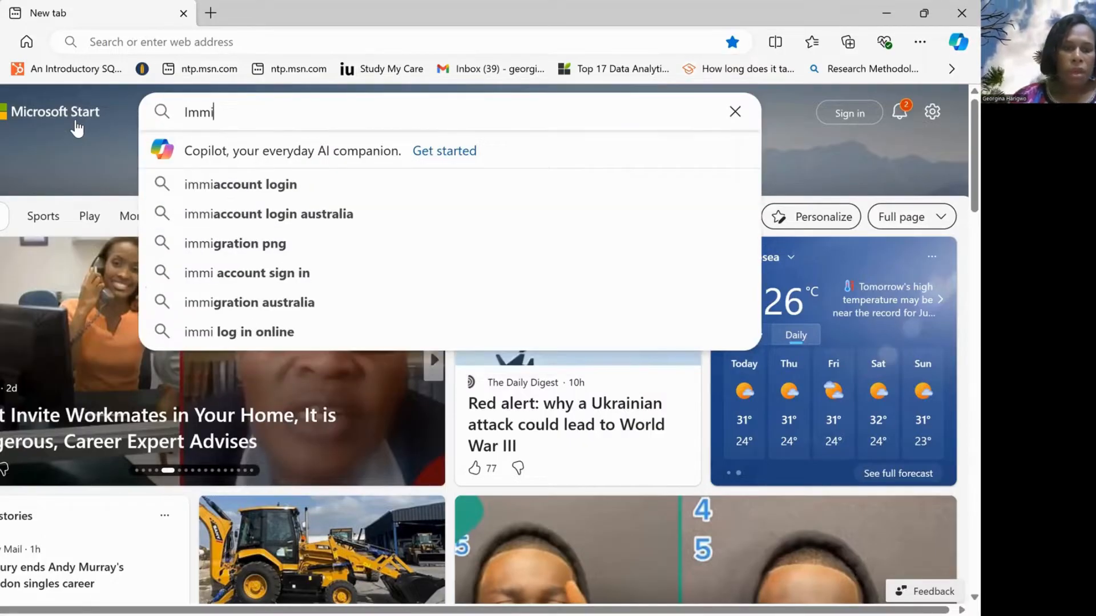
type("grati")
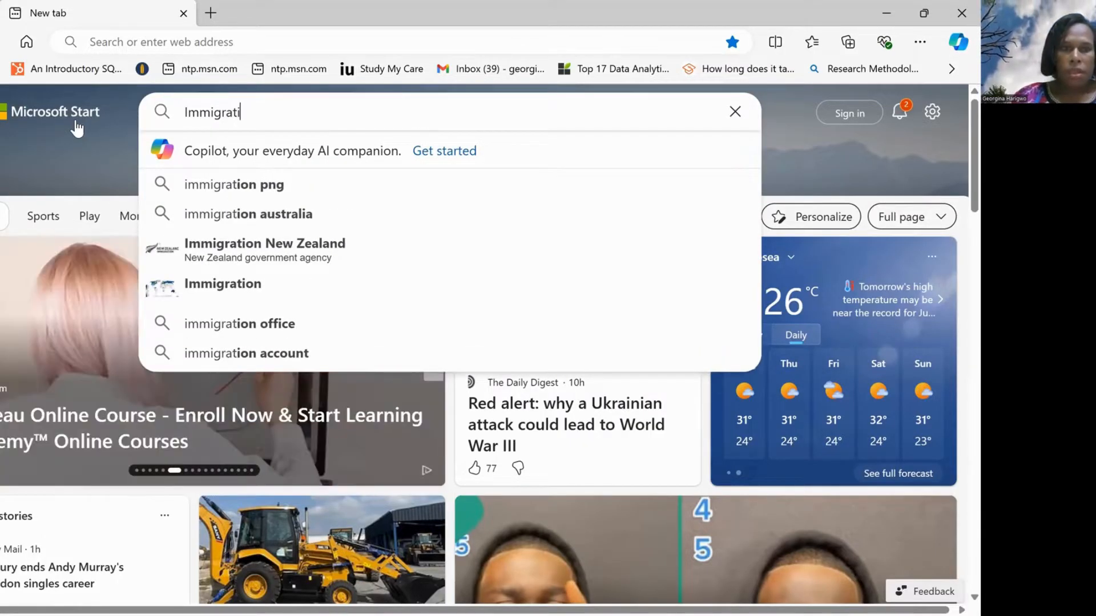
type("ons A")
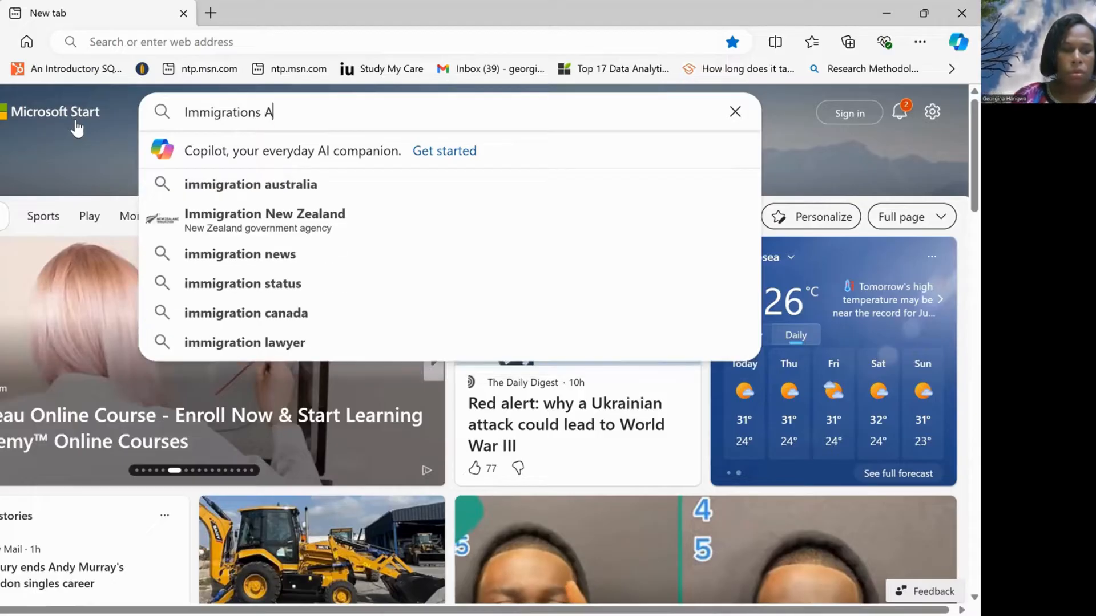
type("ustralia")
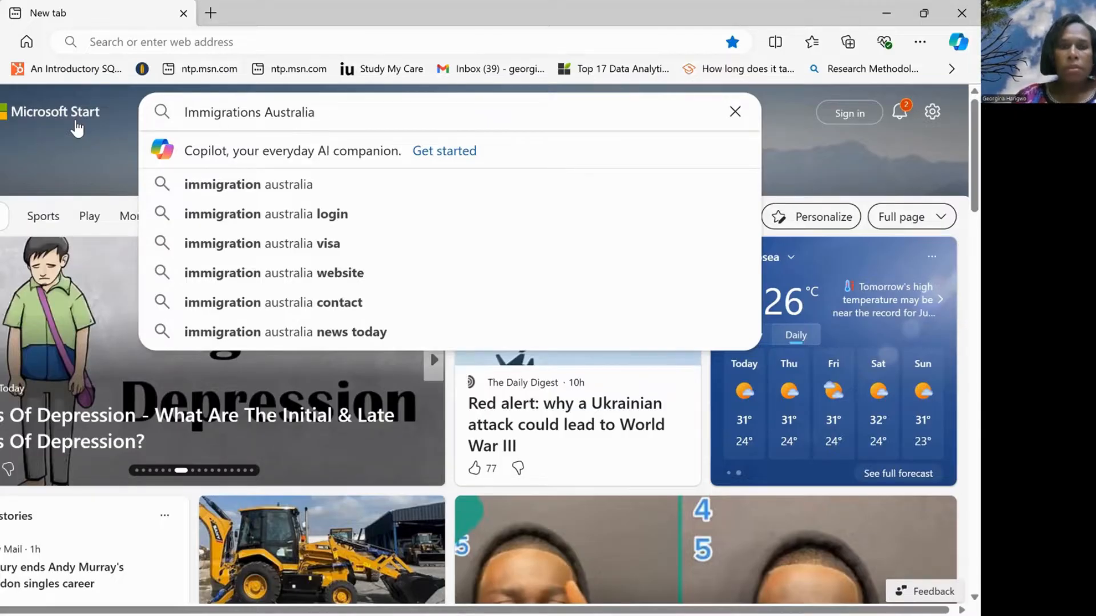
key("Return")
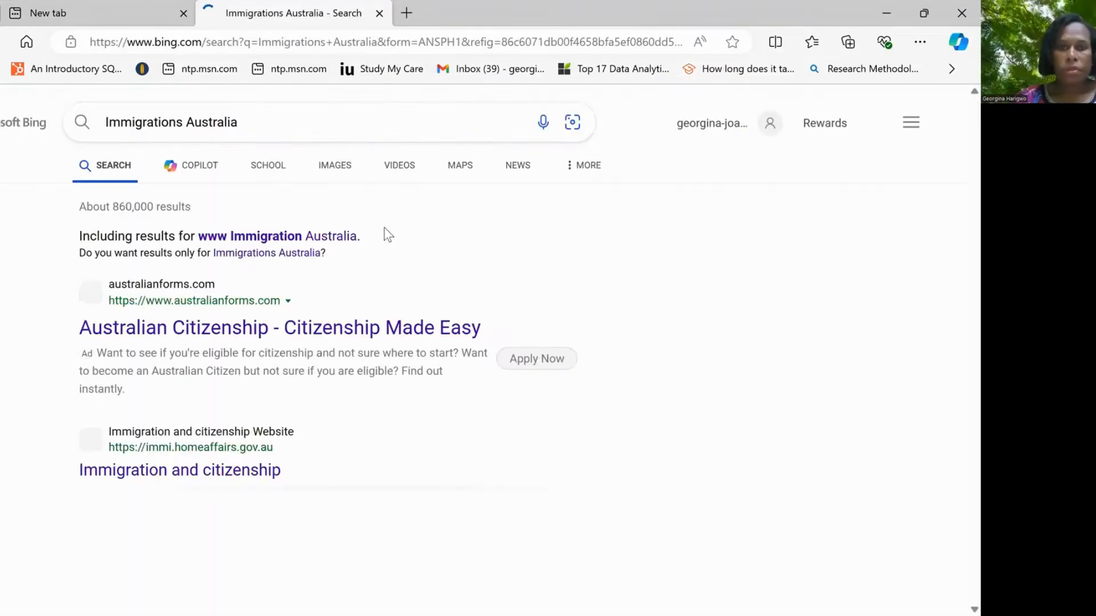
Step: Open the Home Affairs Immigration and citizenship website and go to its list of all visas under Getting a visa
left_click(173, 478)
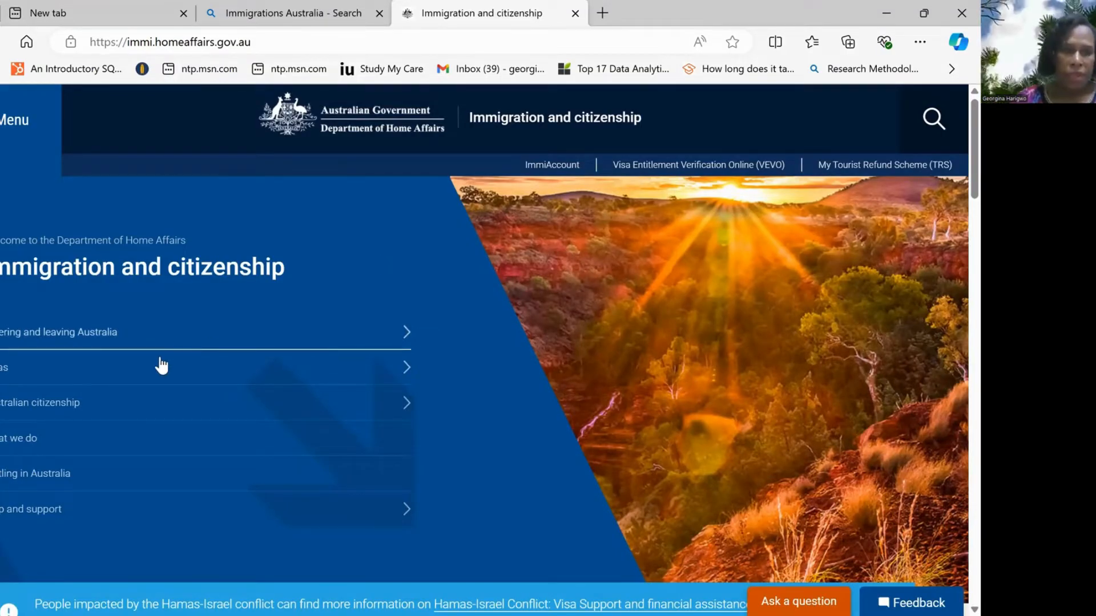
left_click(394, 367)
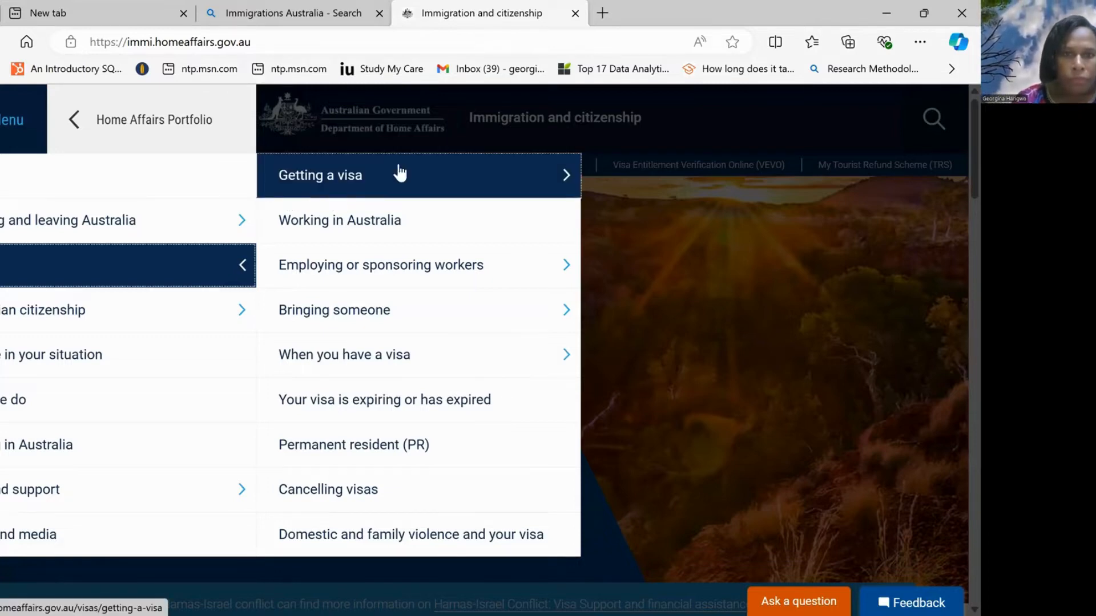
left_click(538, 181)
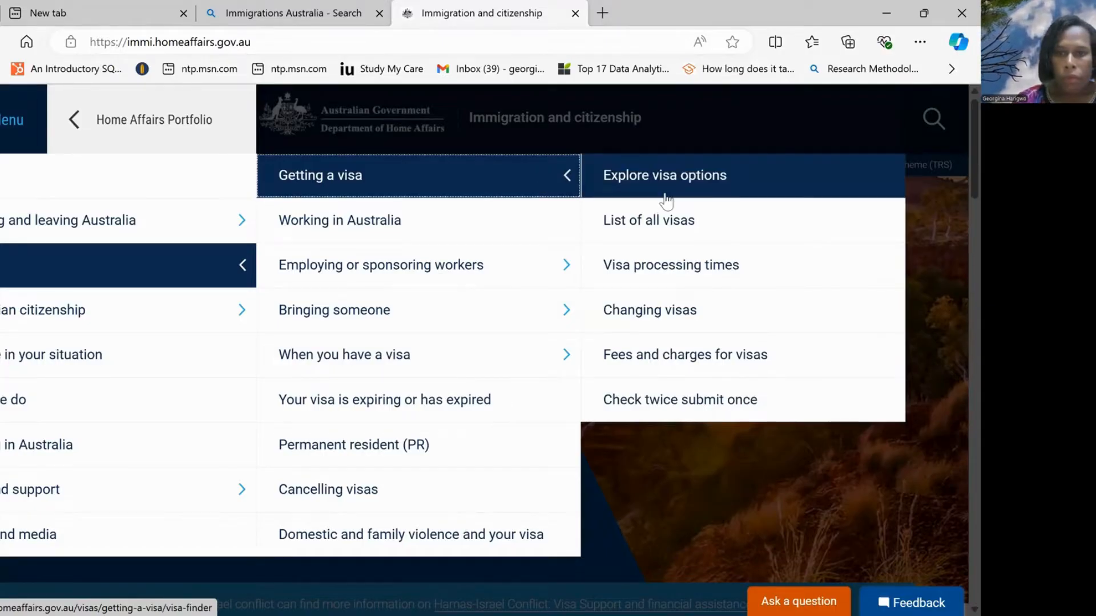
left_click(667, 223)
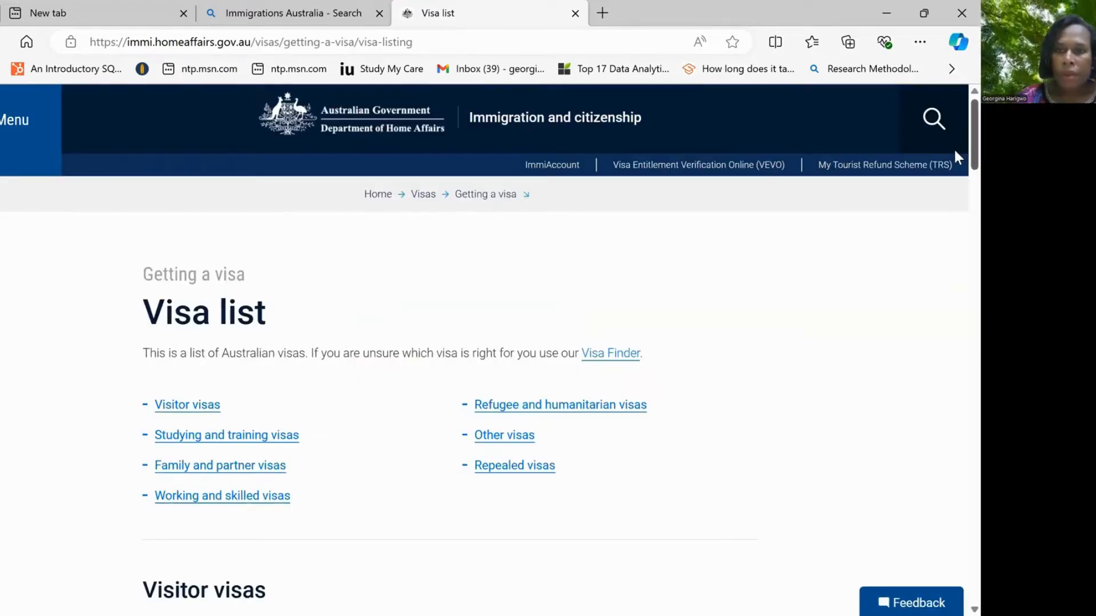
Step: Open the Pacific Engagement Visa (subclass 192) page from the Working and skilled visas section
scroll(956, 185, "down", 5)
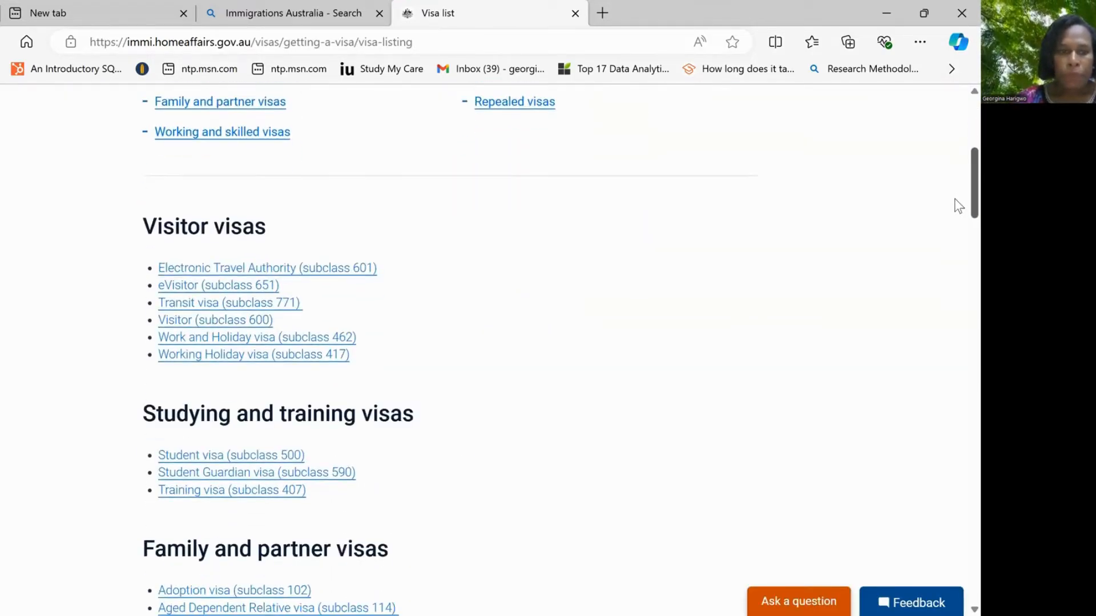
scroll(957, 211, "down", 2)
scroll(958, 223, "down", 7)
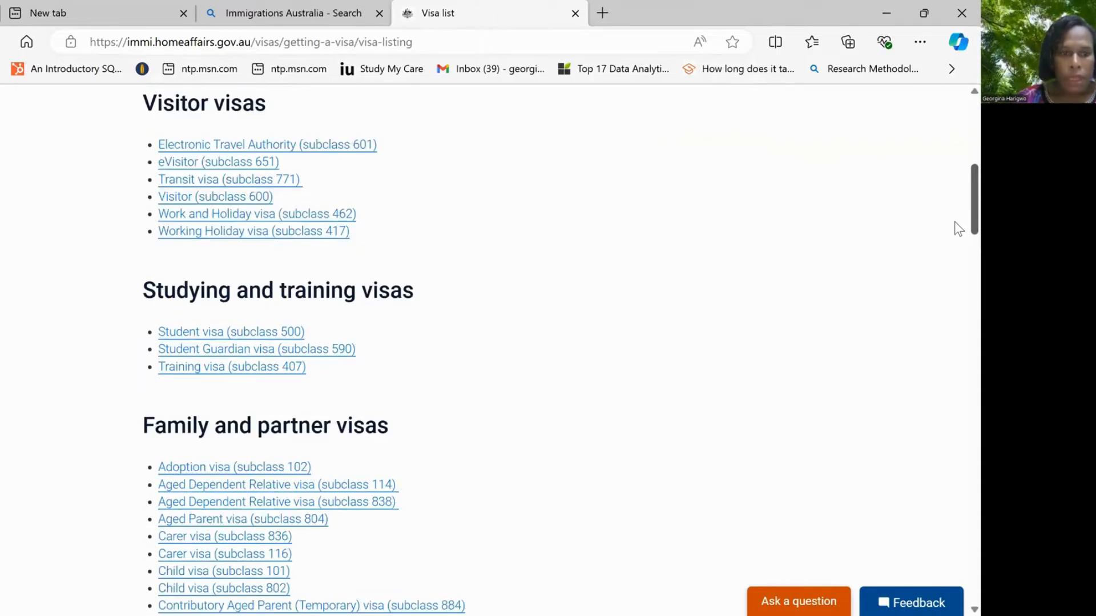
scroll(954, 260, "up", 1)
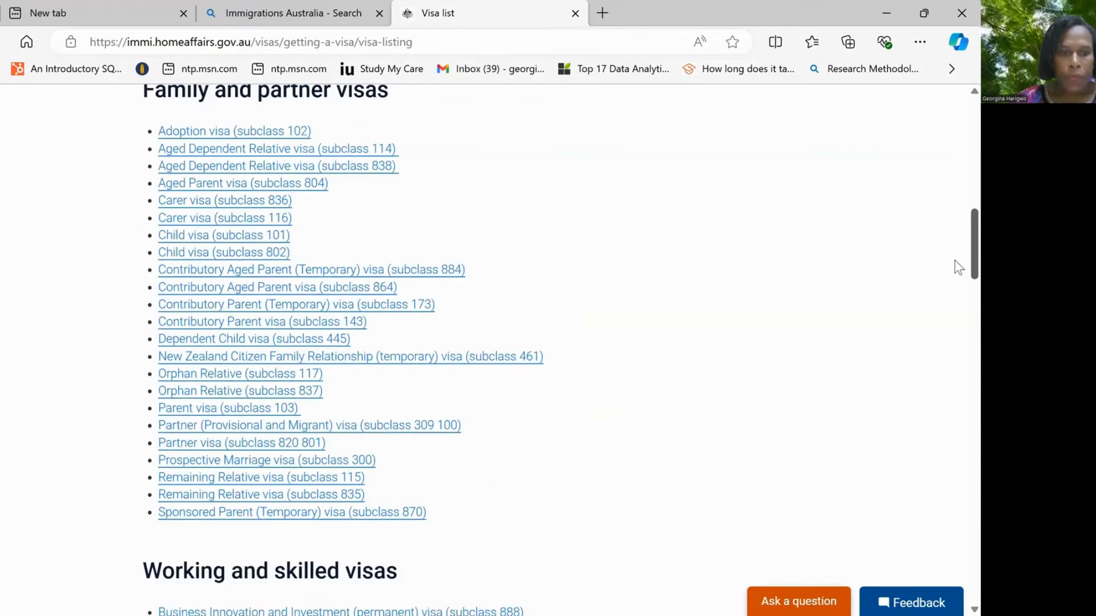
scroll(955, 265, "down", 3)
scroll(954, 291, "down", 2)
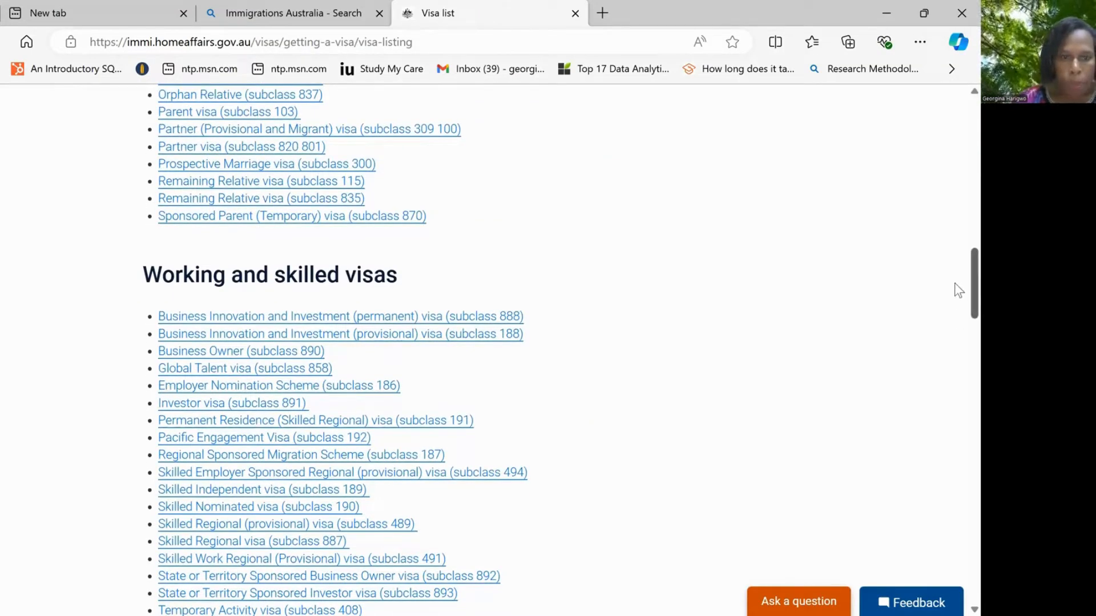
scroll(959, 297, "down", 4)
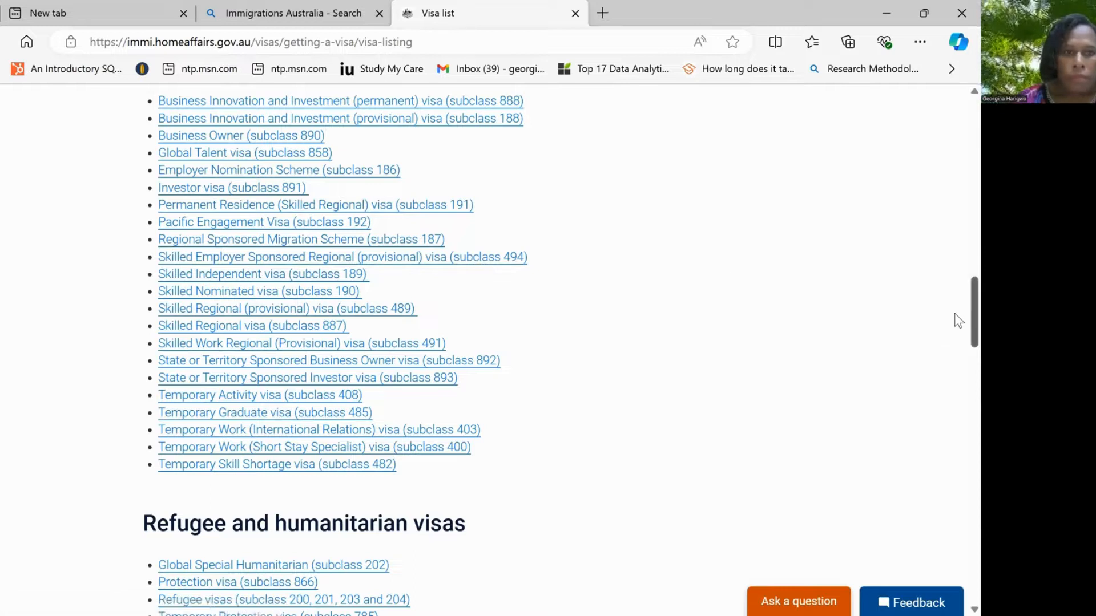
left_click(299, 228)
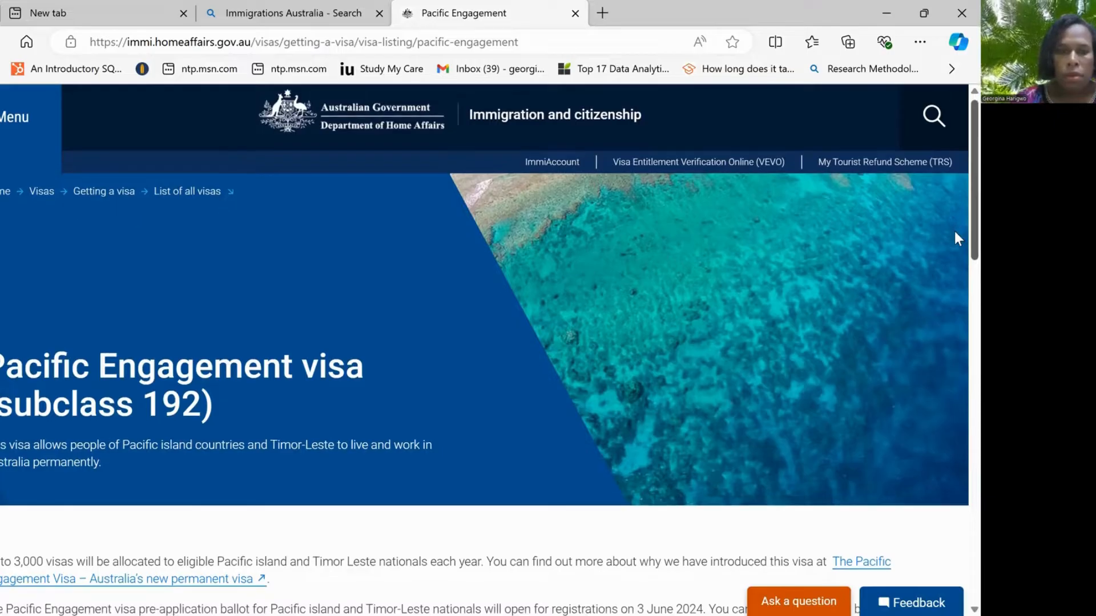
Step: Look through the Pacific Engagement visa page and open its pre-application ballot information
scroll(955, 280, "down", 5)
scroll(959, 322, "up", 5)
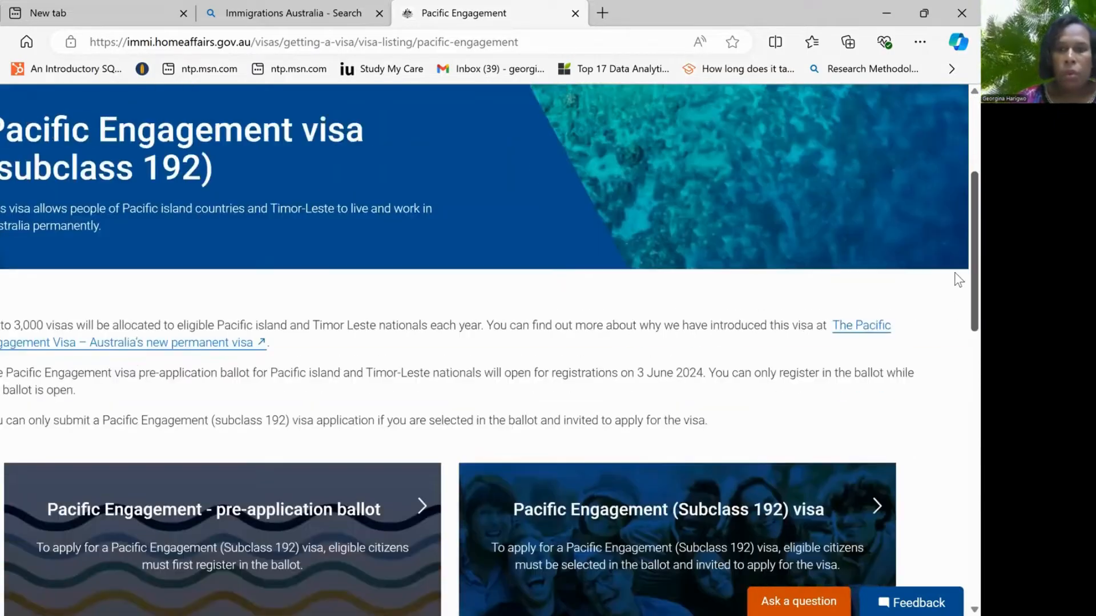
scroll(954, 242, "down", 1)
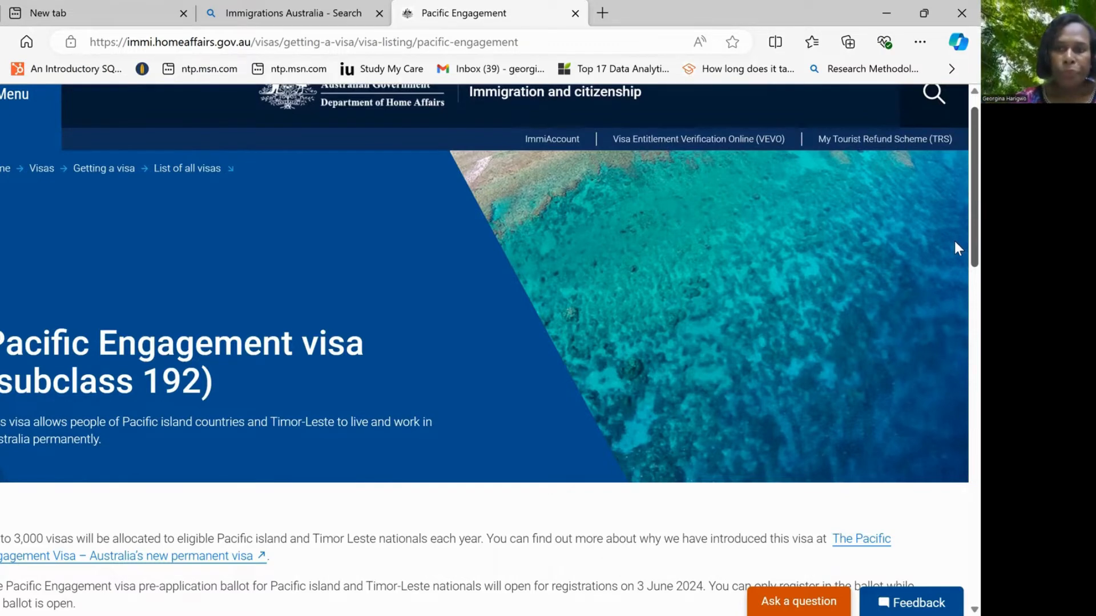
scroll(954, 251, "down", 5)
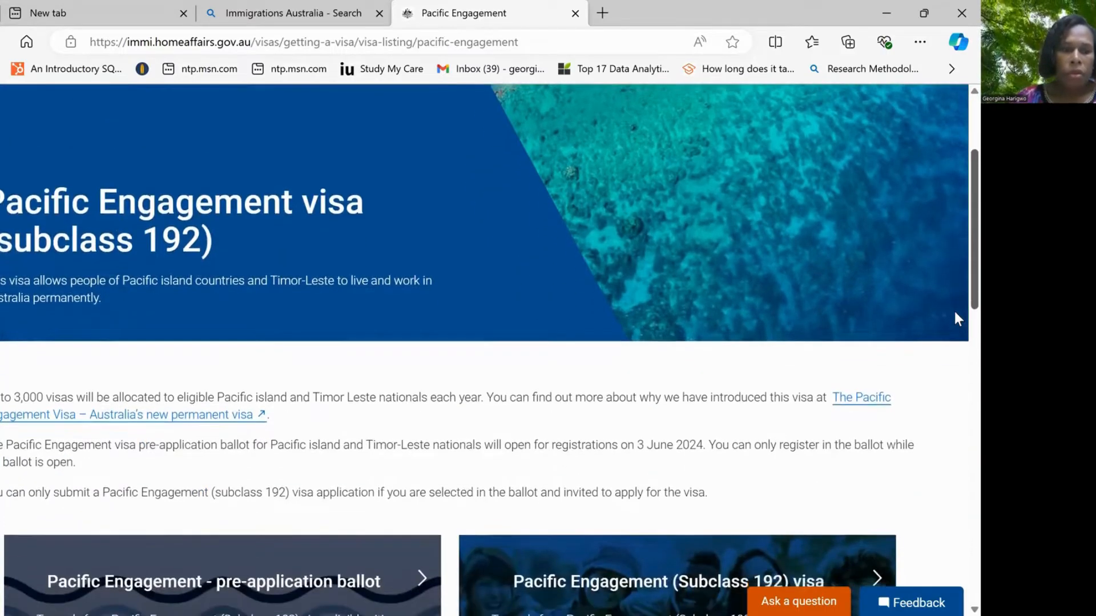
scroll(957, 319, "down", 8)
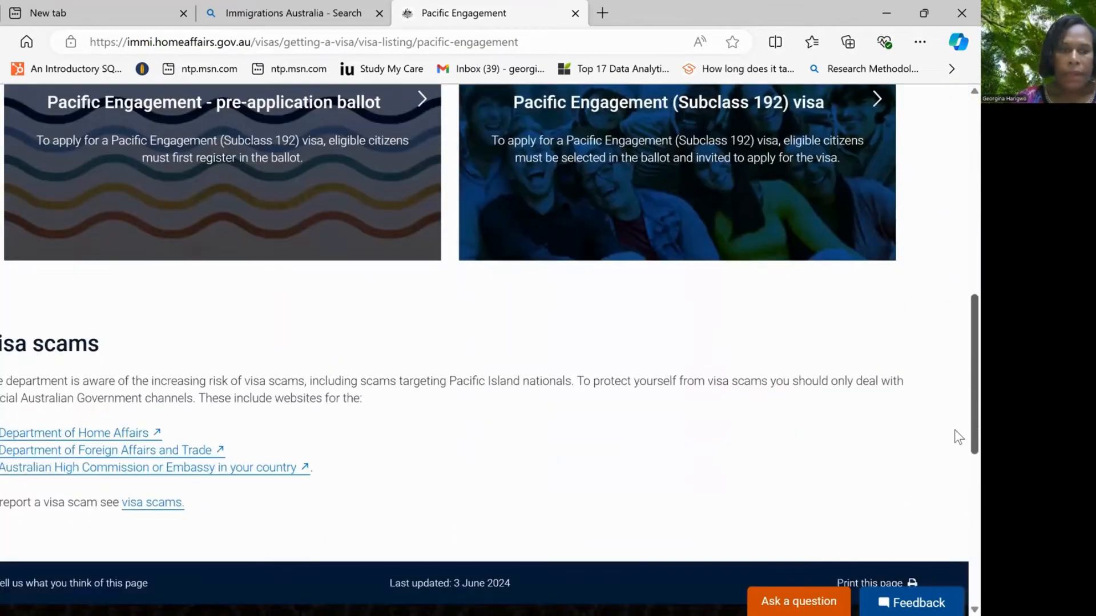
scroll(951, 399, "up", 3)
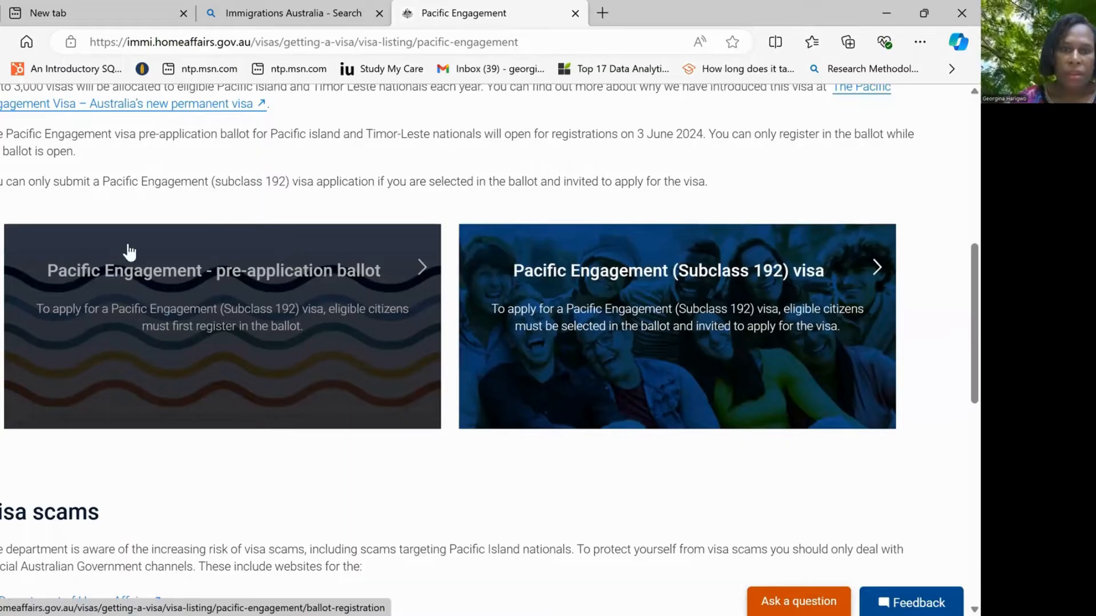
left_click(344, 276)
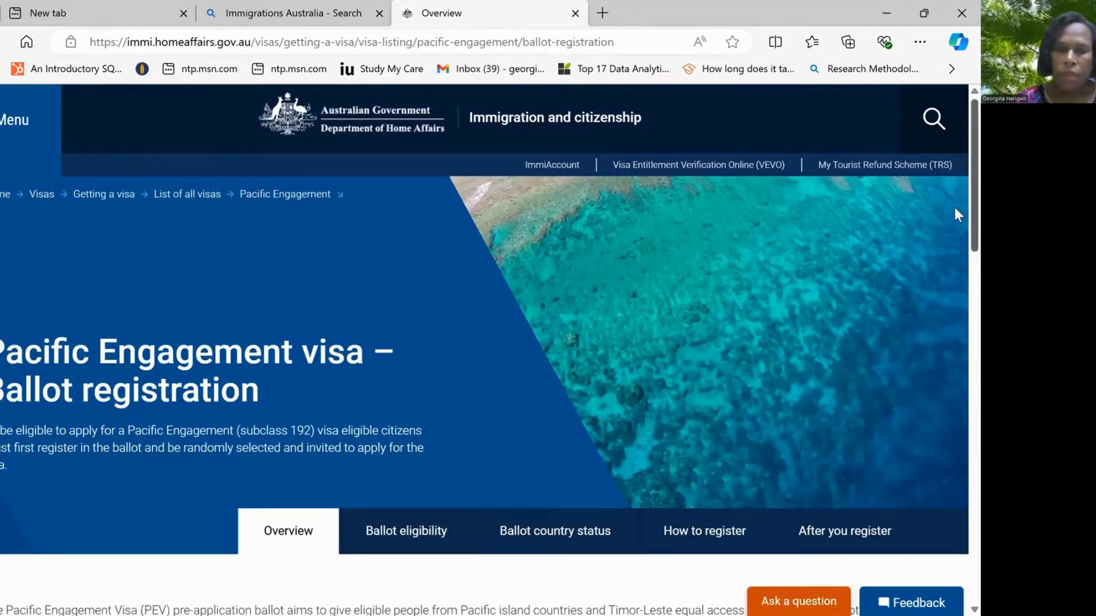
Step: Review the ballot registration overview and open the ImmiAccount login page linked in the PEV process description
scroll(957, 214, "down", 4)
scroll(957, 286, "down", 3)
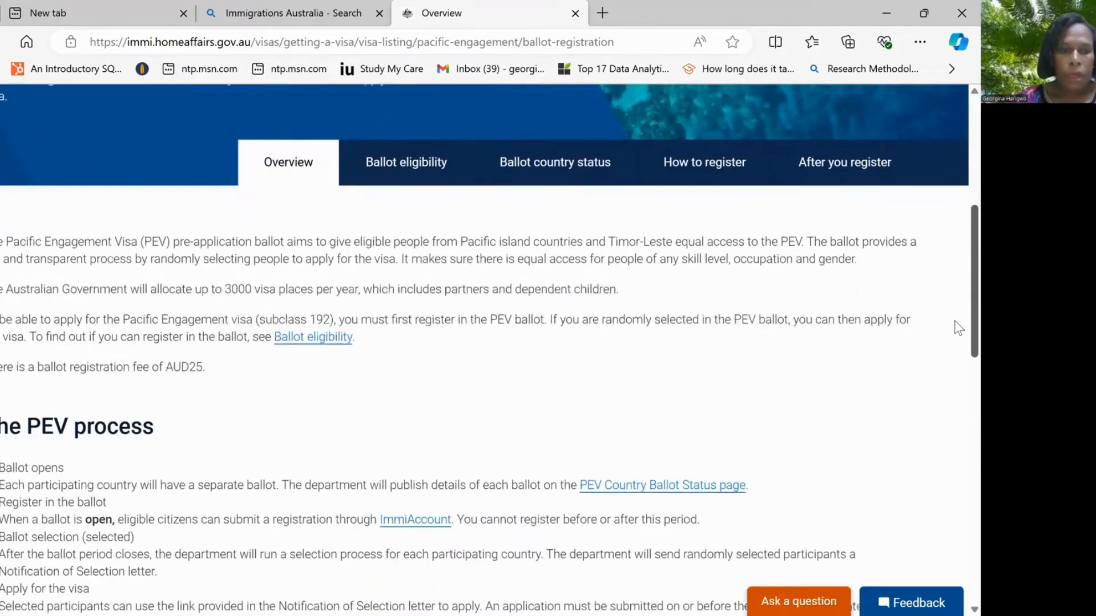
scroll(958, 329, "down", 4)
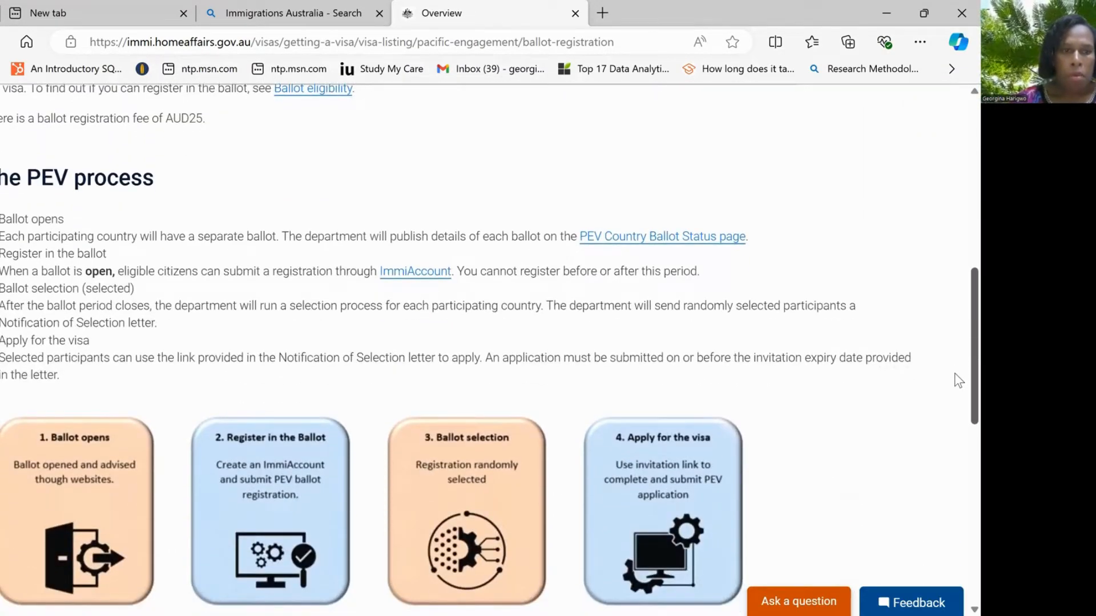
scroll(959, 382, "down", 1)
scroll(956, 411, "down", 2)
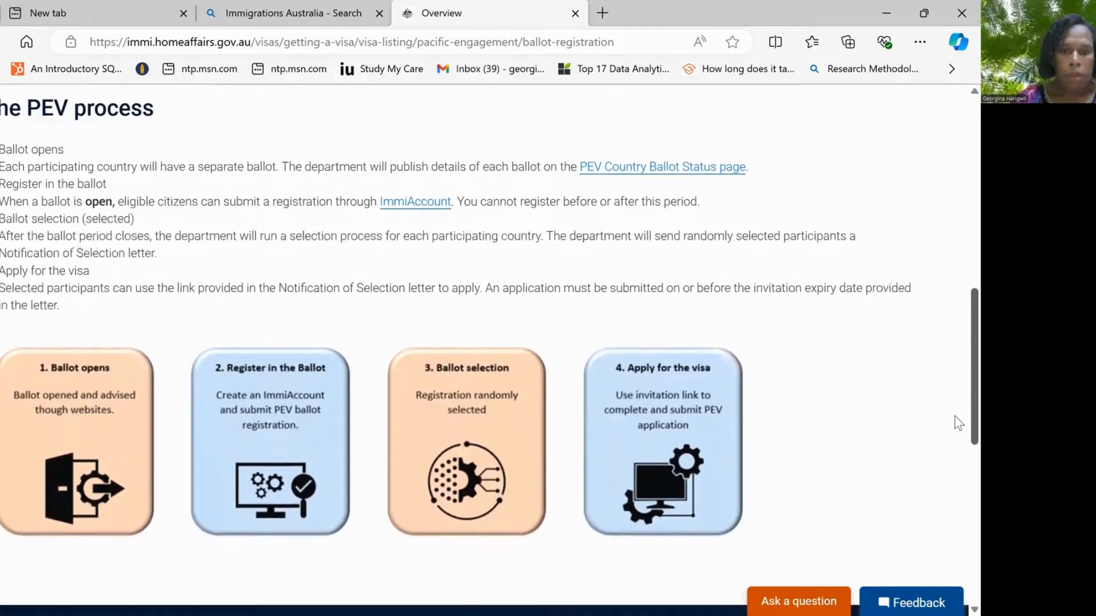
scroll(954, 422, "up", 3)
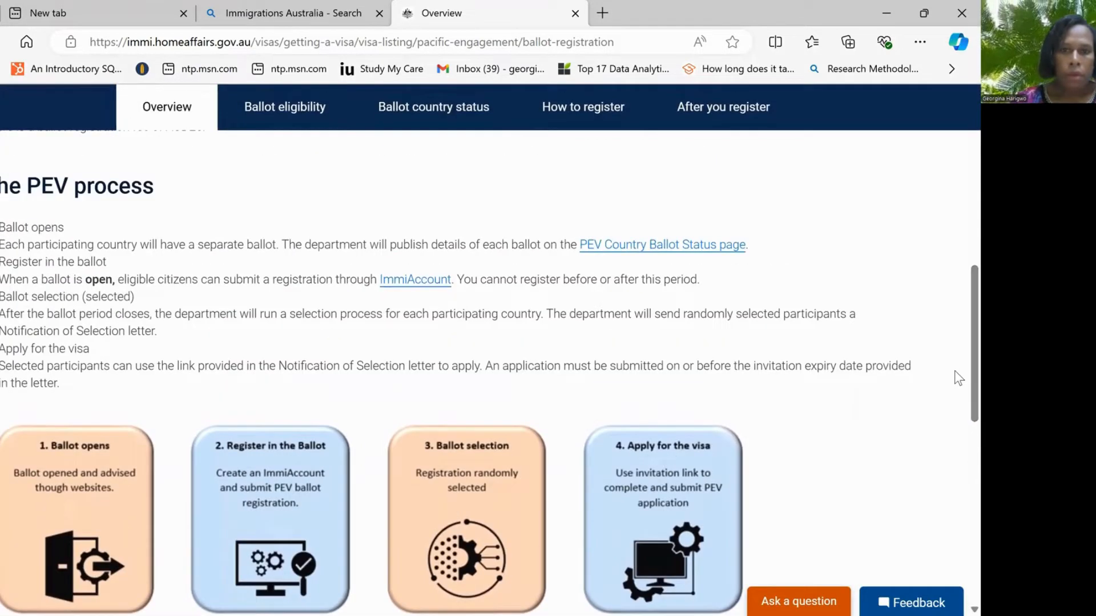
left_click(405, 286)
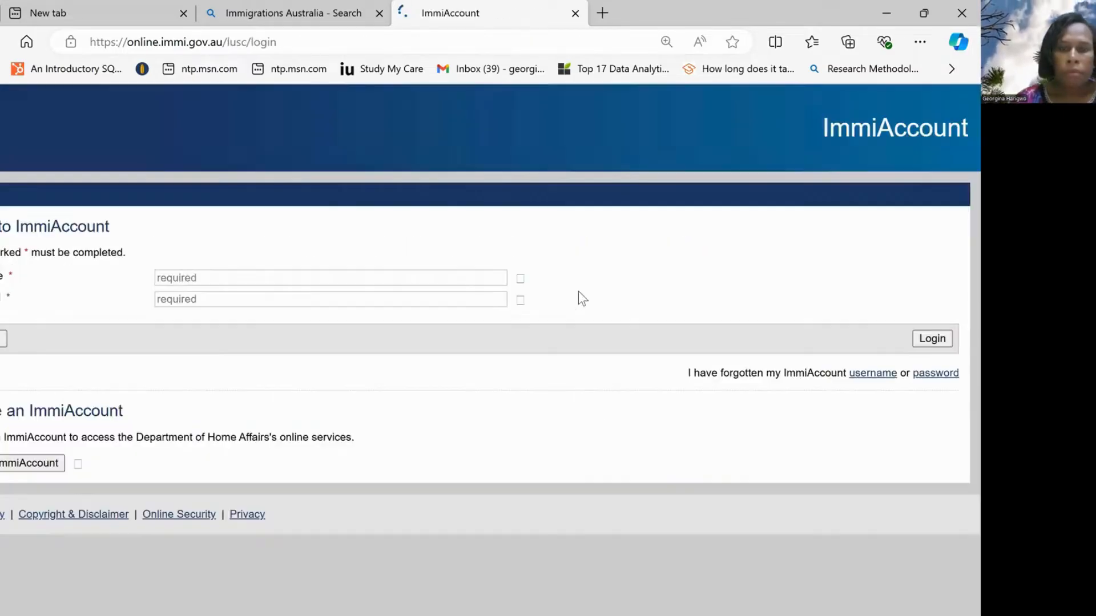
Step: Log in to ImmiAccount with the account's e-mail username and password
left_click(247, 278)
left_click(270, 365)
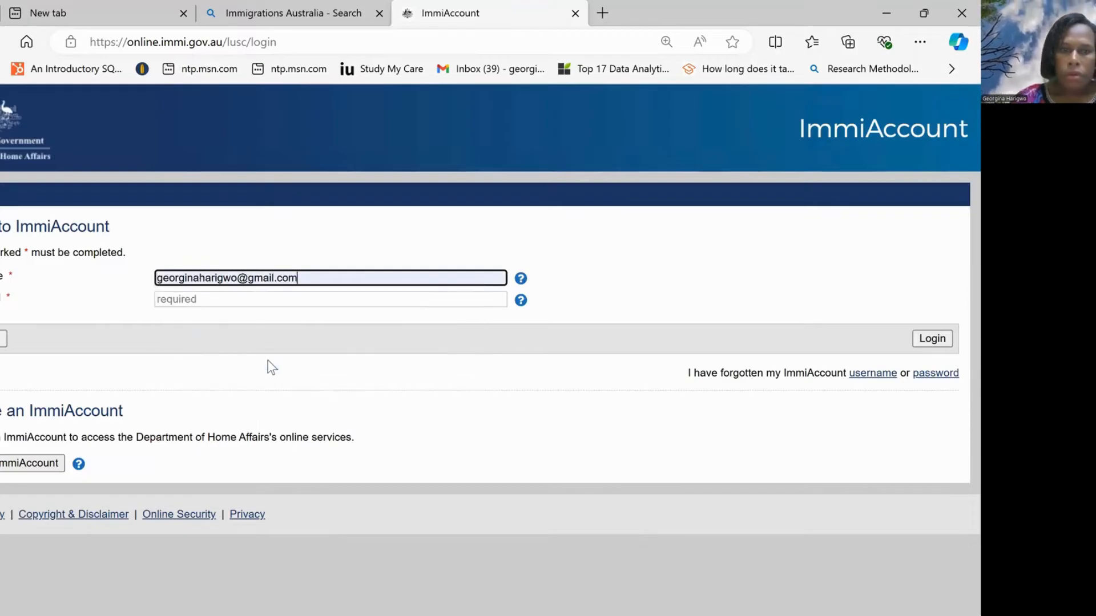
left_click(210, 299)
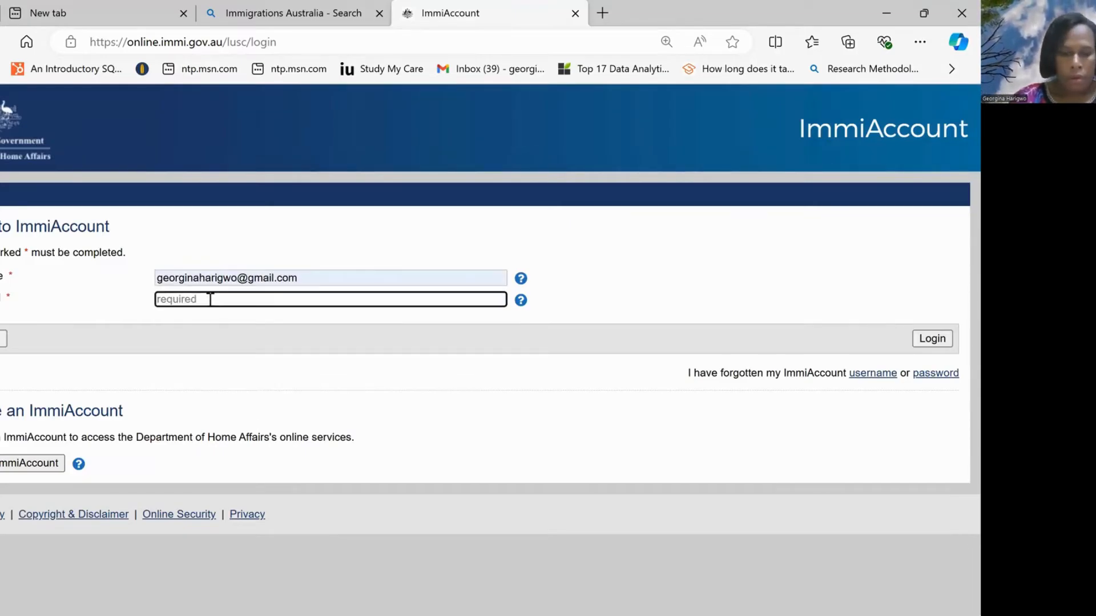
type("*")
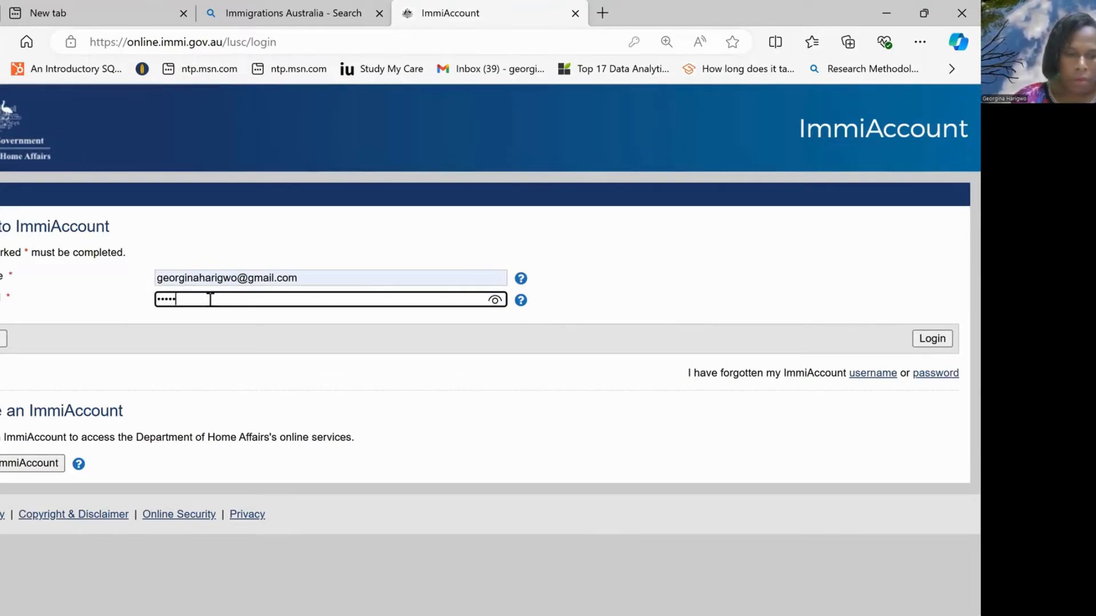
type("******")
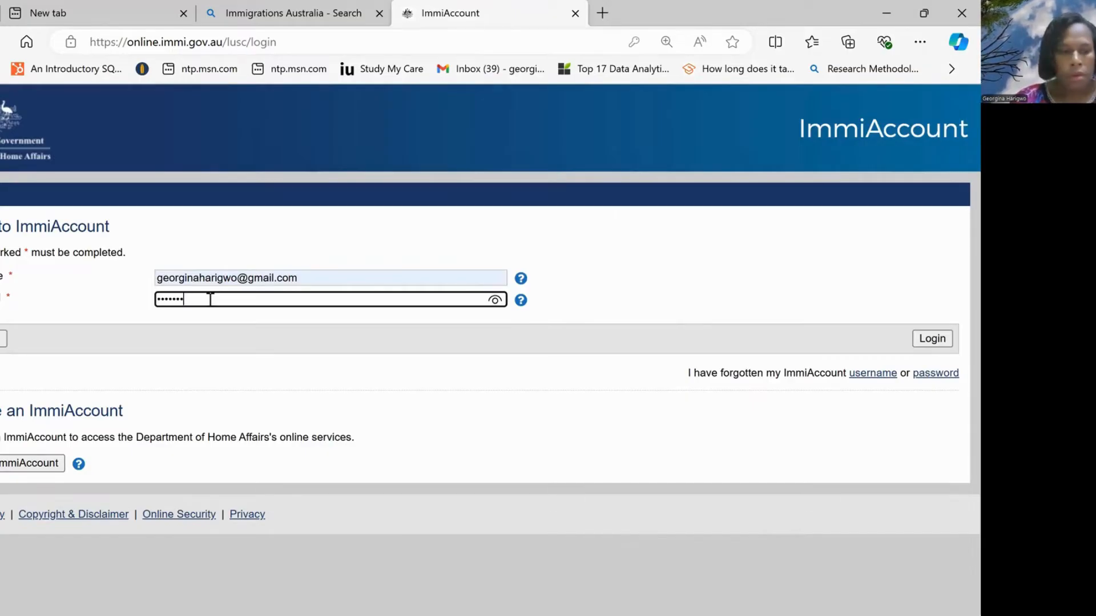
type("*")
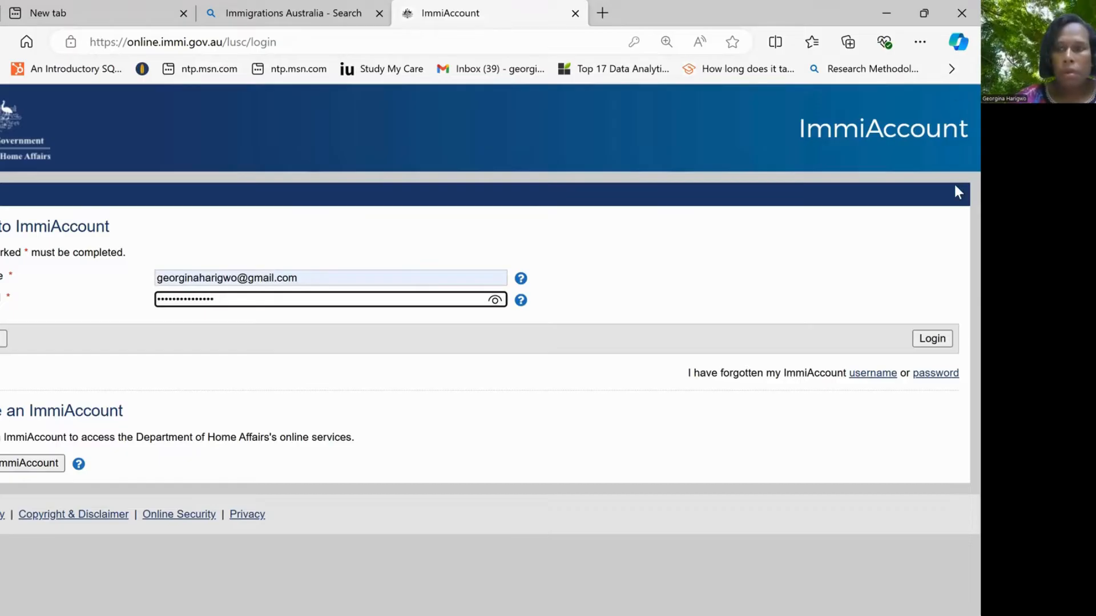
left_click(929, 339)
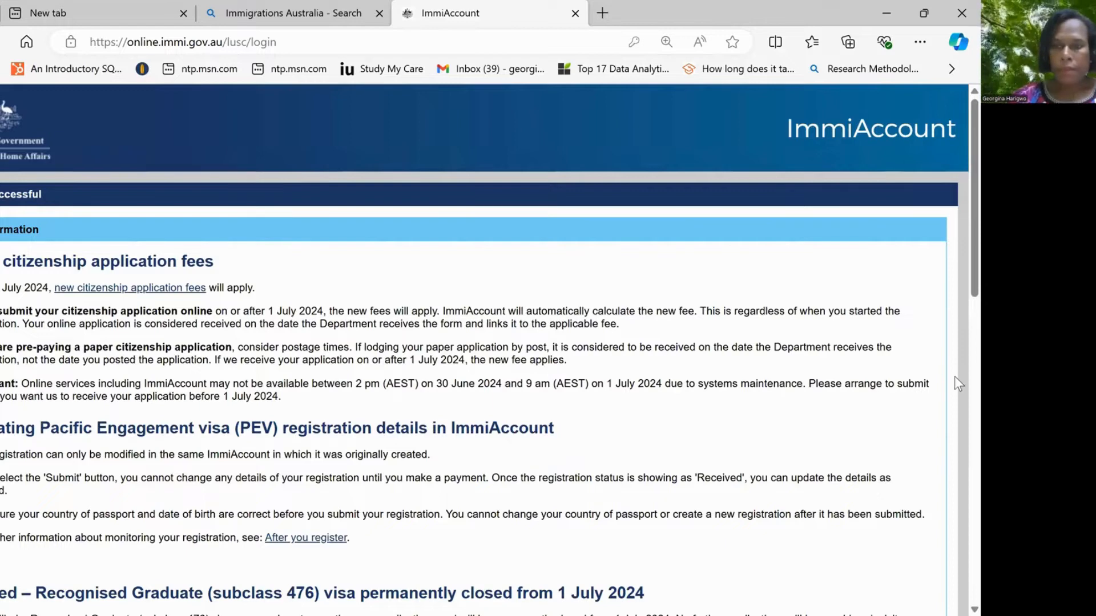
Step: Read through the ImmiAccount information notices shown after login and continue to the applications summary
scroll(955, 377, "down", 4)
scroll(955, 508, "down", 6)
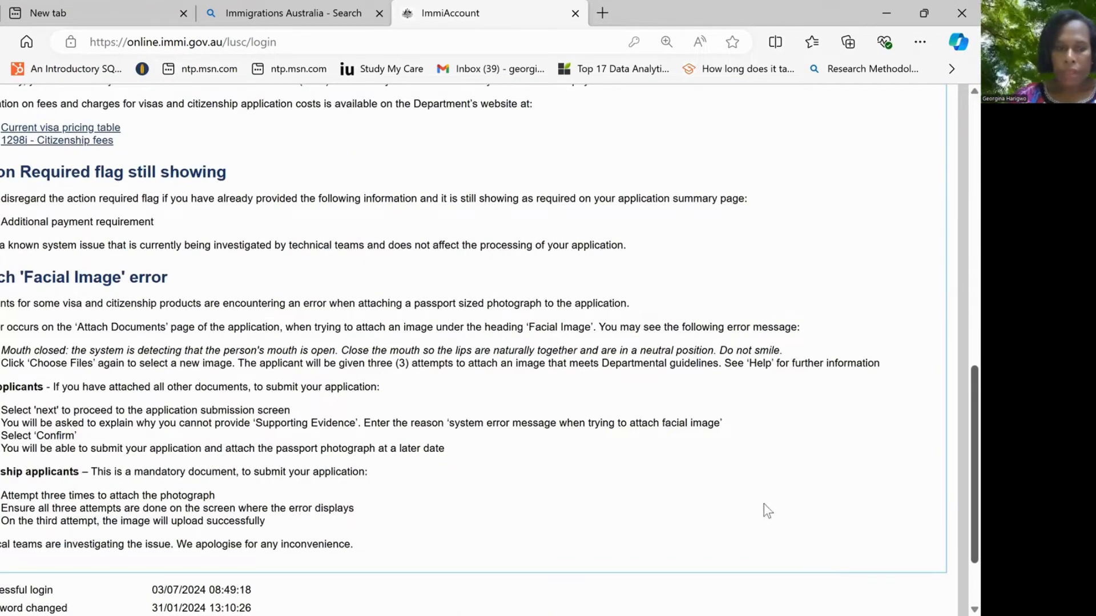
scroll(919, 567, "down", 1)
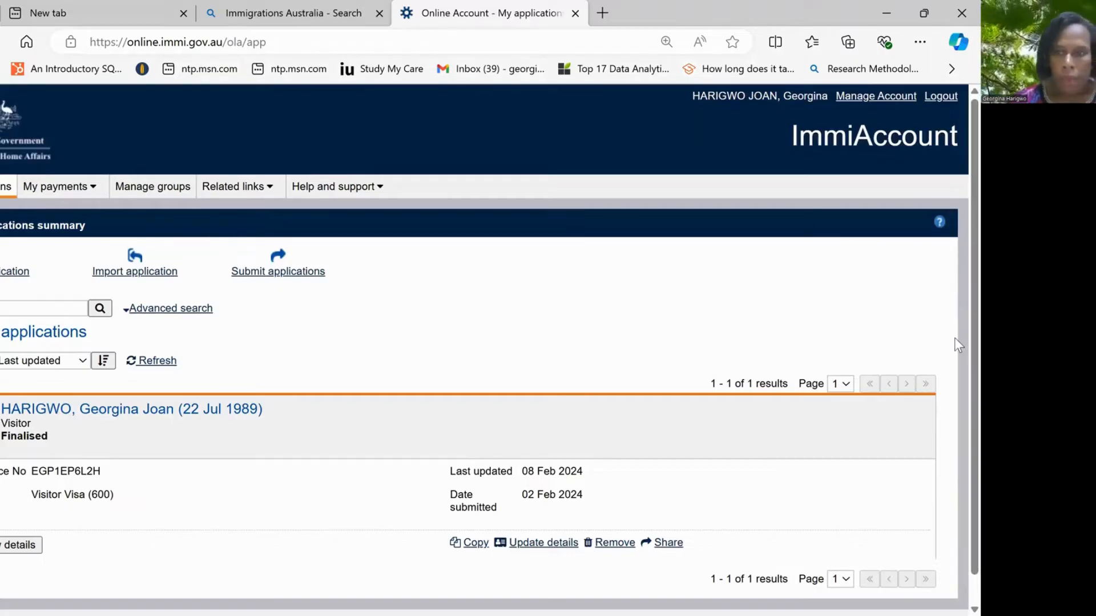
Step: Start a new application and open the Pacific Engagement Visa registration form from the visa pre-application registration category
left_click_drag(955, 338, 741, 471)
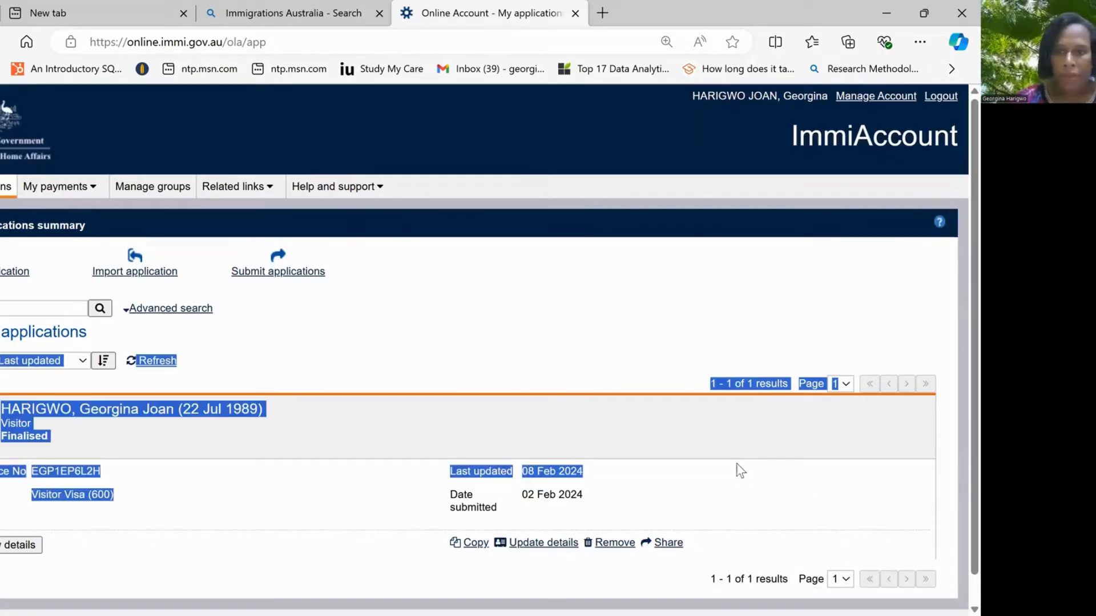
left_click(740, 471)
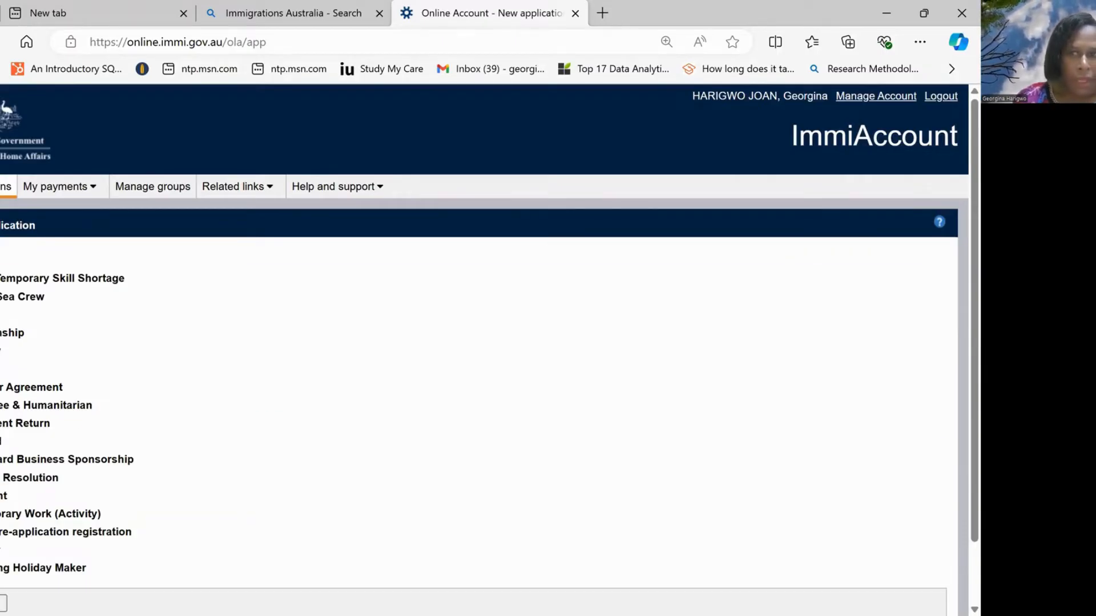
left_click(31, 537)
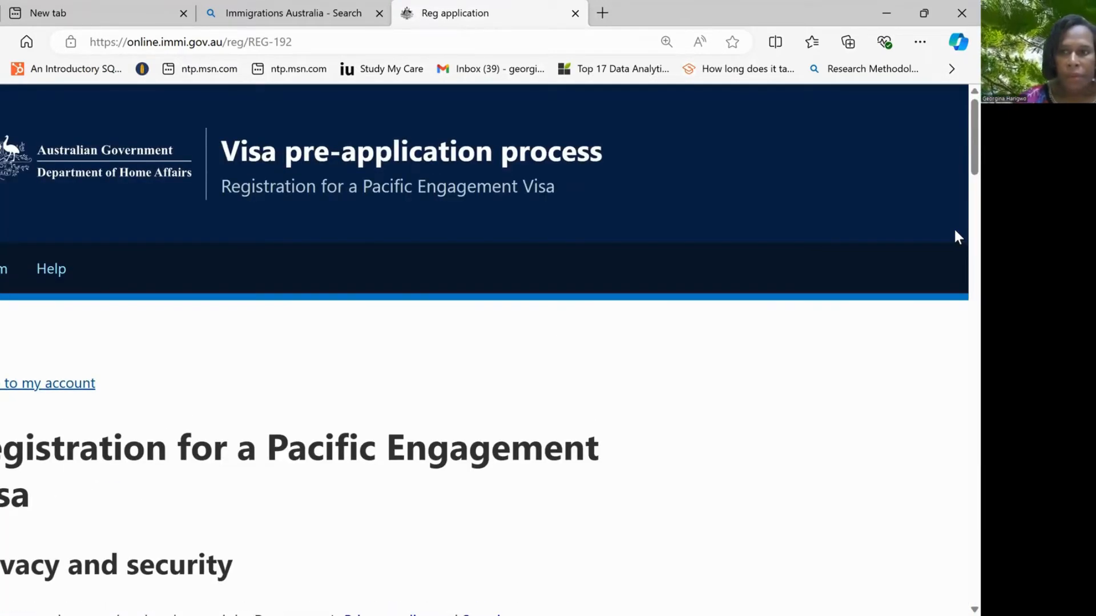
Step: Go through the privacy and security section and fill in the registrant's personal, passport and e-mail details
scroll(957, 208, "down", 5)
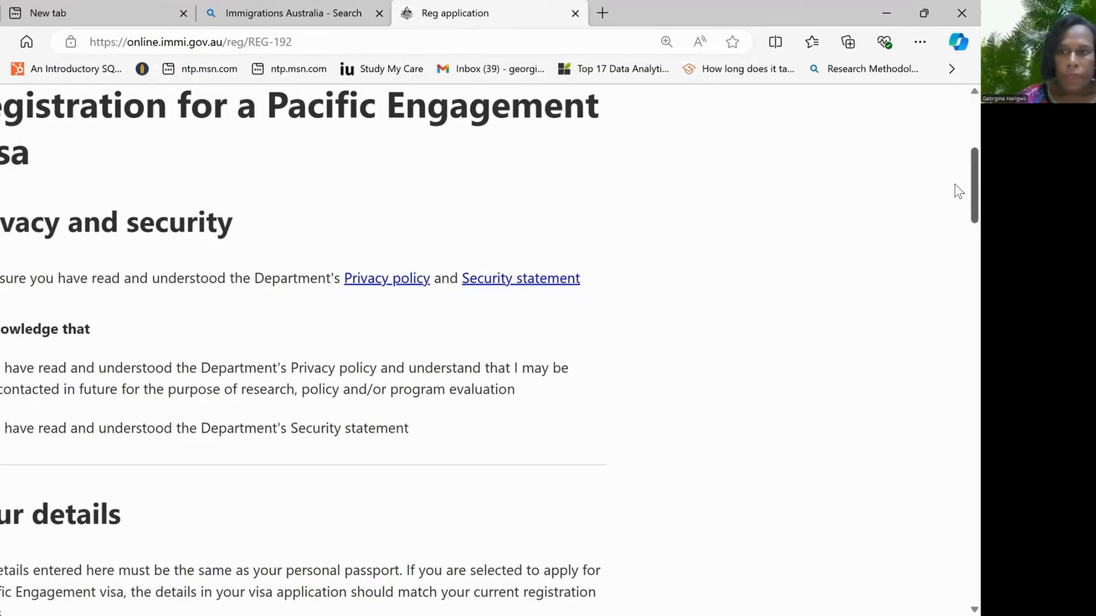
scroll(955, 188, "down", 5)
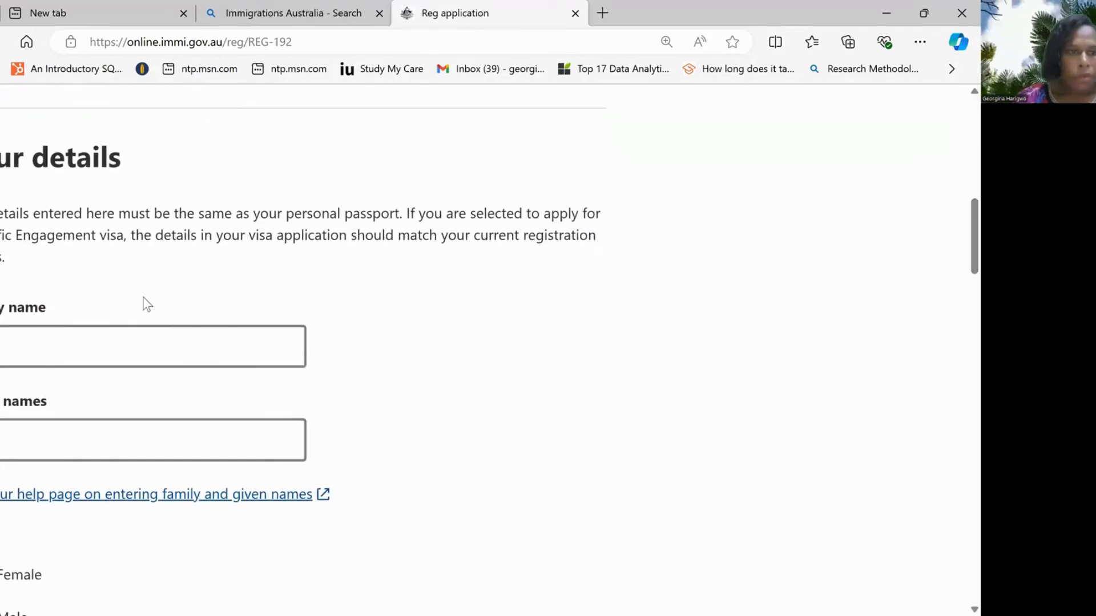
left_click(58, 359)
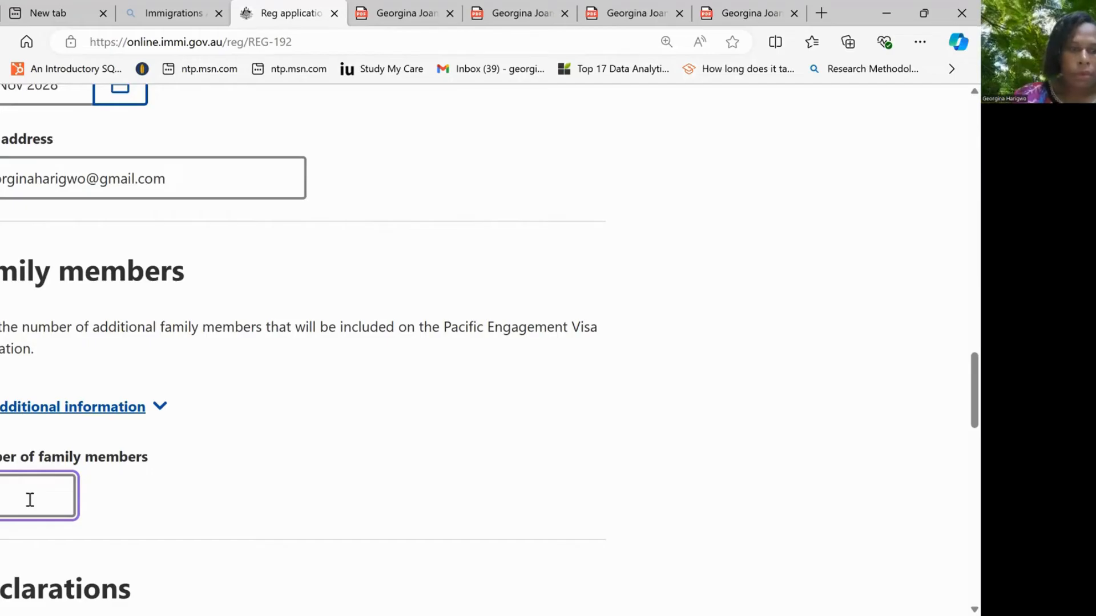
Step: Review the family members section, declarations and entered passport details, and submit the registration to proceed to payment
scroll(252, 479, "down", 2)
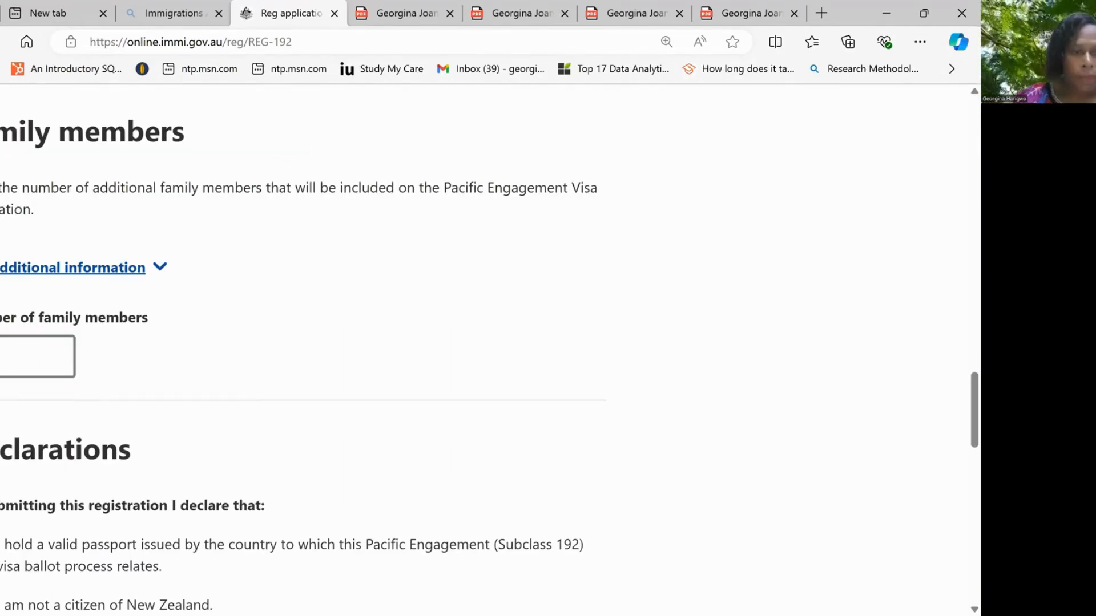
scroll(303, 343, "down", 2)
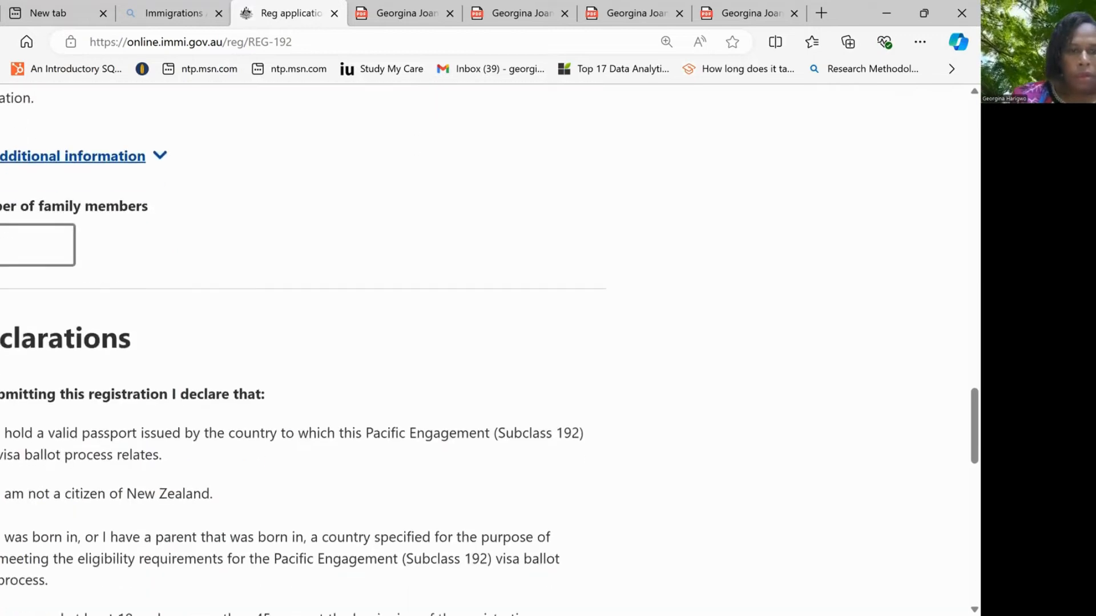
scroll(490, 342, "down", 1)
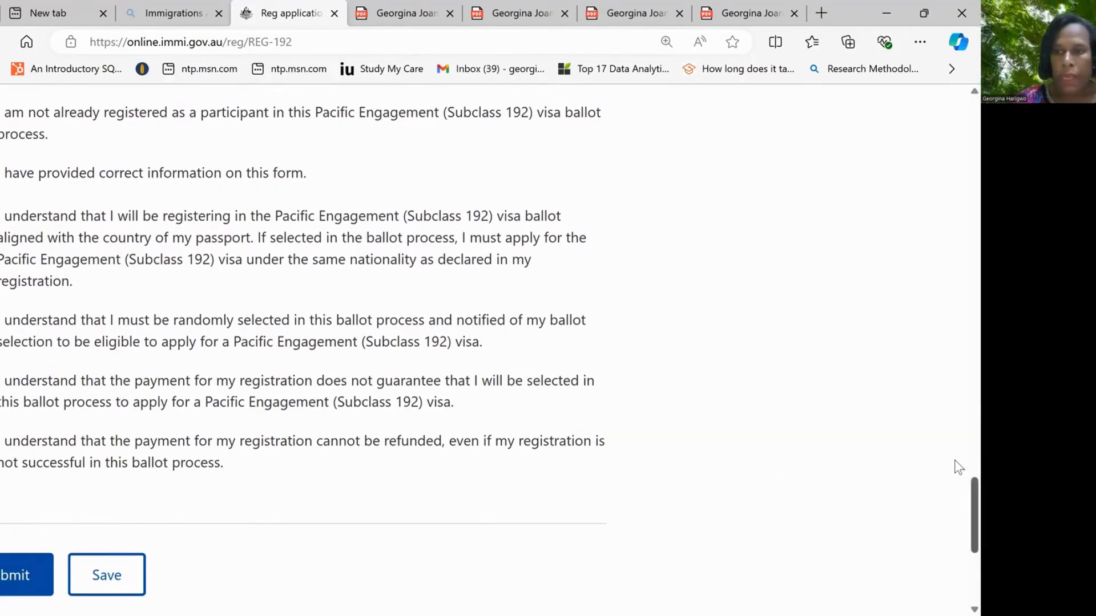
scroll(956, 465, "up", 20)
left_click_drag(955, 265, 959, 338)
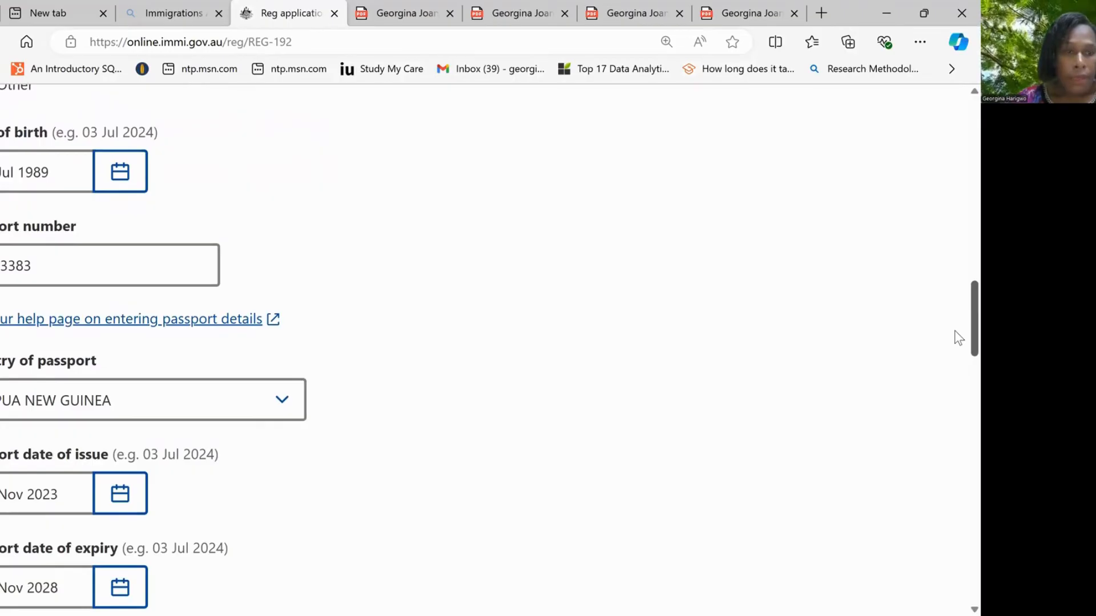
left_click_drag(959, 337, 954, 555)
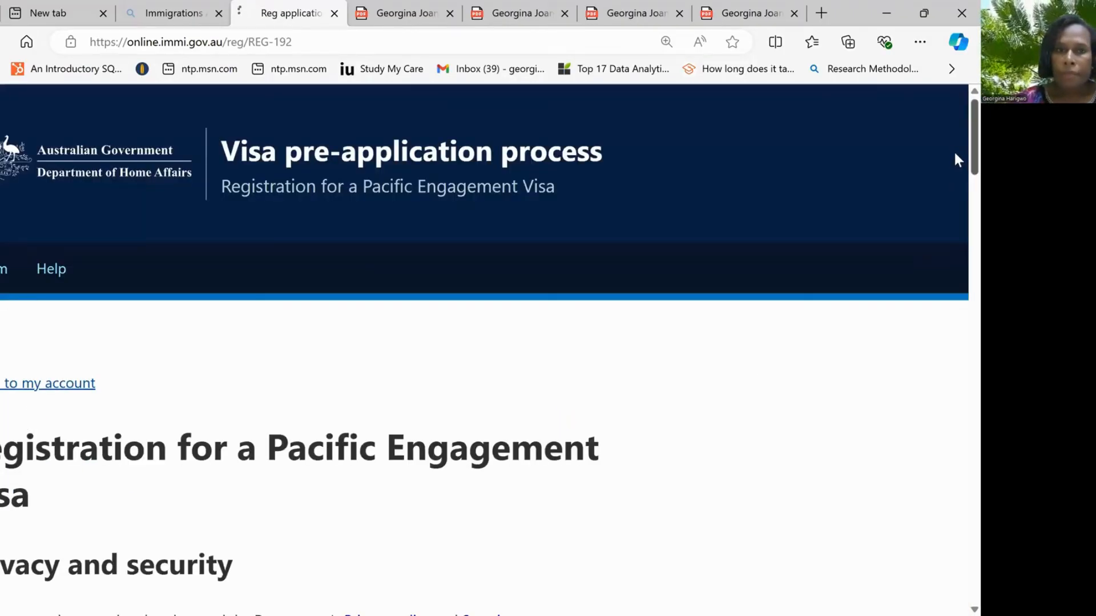
scroll(956, 200, "down", 5)
scroll(956, 240, "down", 4)
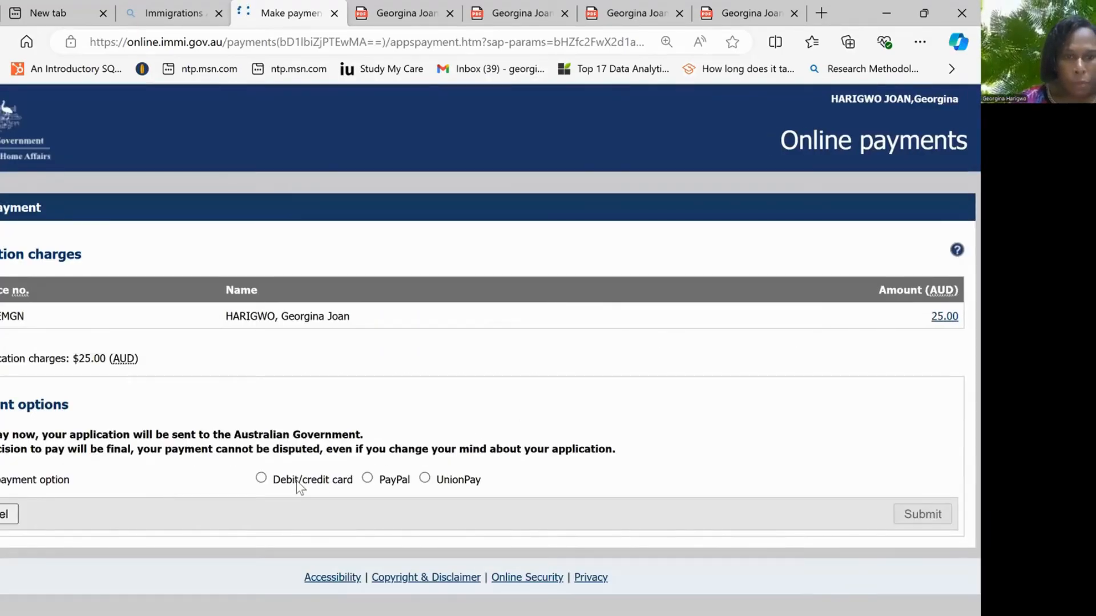
Step: Choose debit/credit card as the payment option and fill in the cardholder's address from the saved personal info
left_click(265, 481)
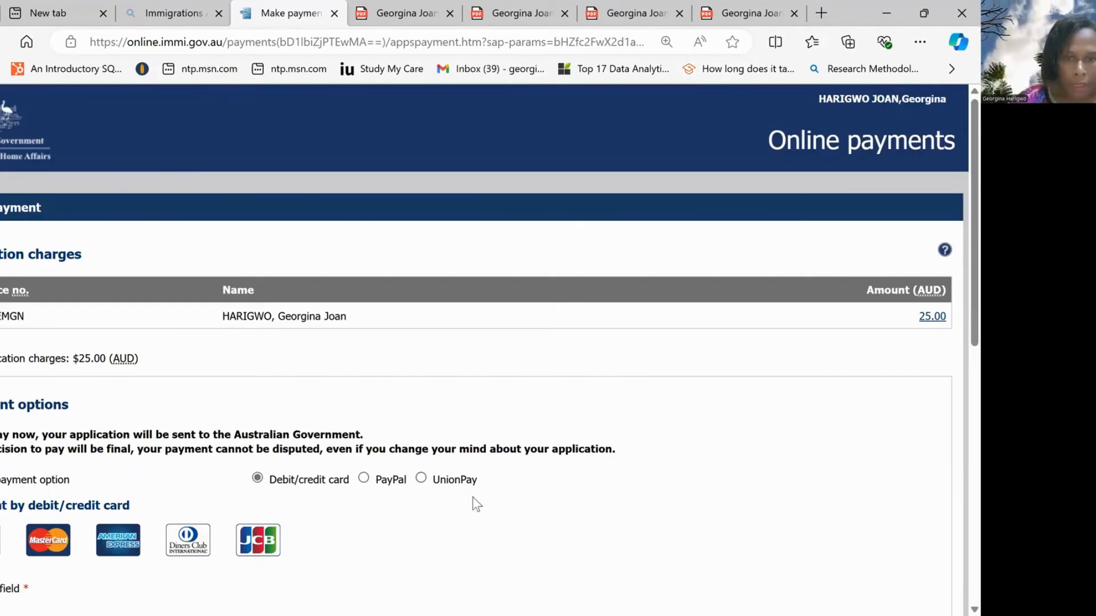
scroll(308, 537, "down", 2)
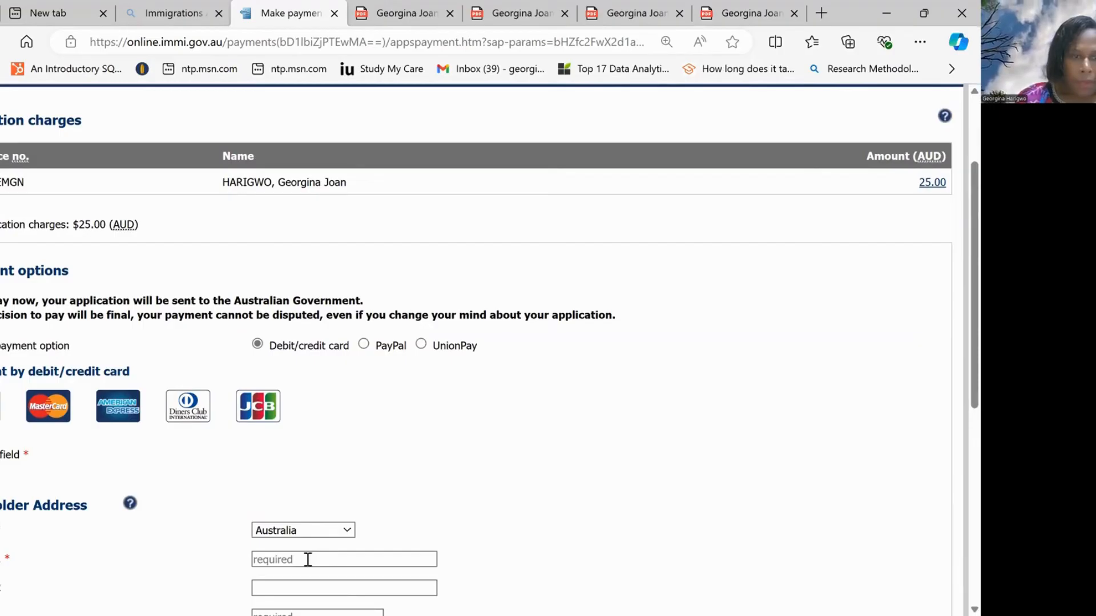
left_click(308, 560)
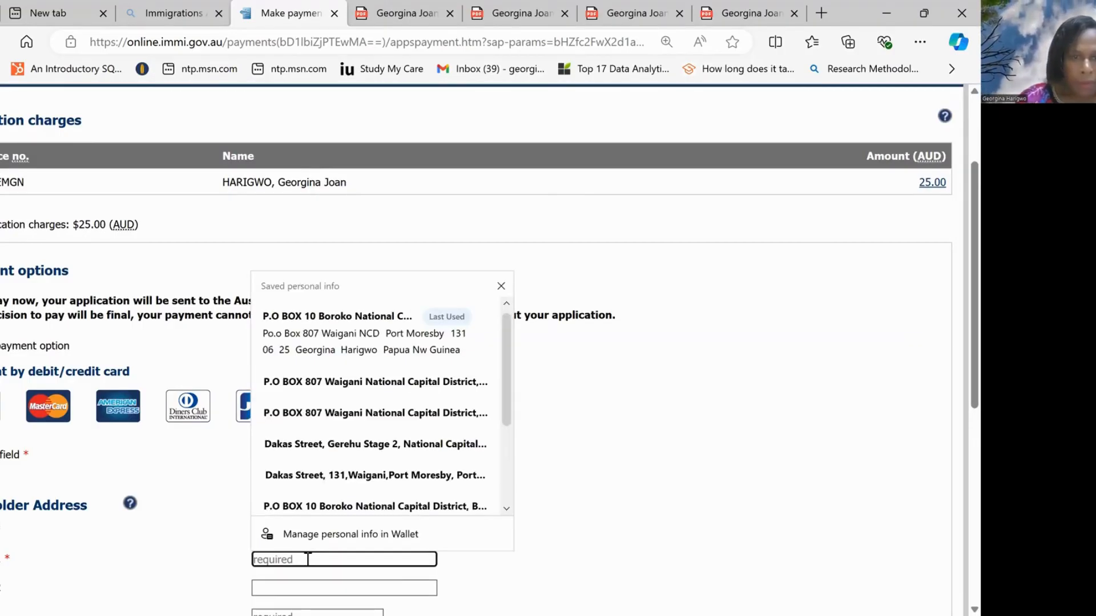
Step: Submit the debit/credit card payment for the registration charge and confirm it
left_click(914, 530)
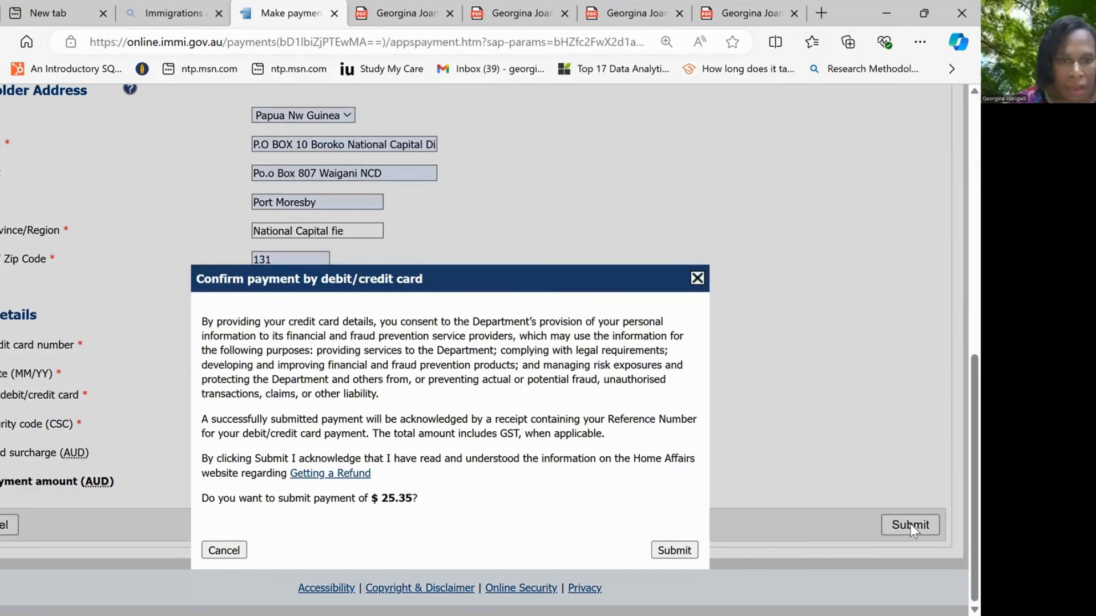
left_click(676, 551)
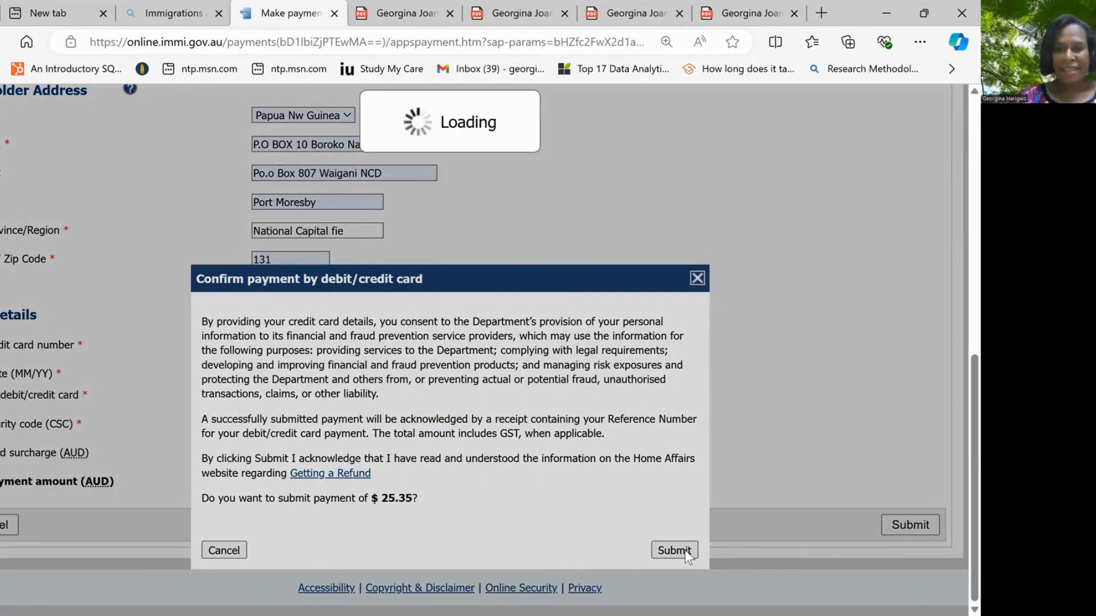